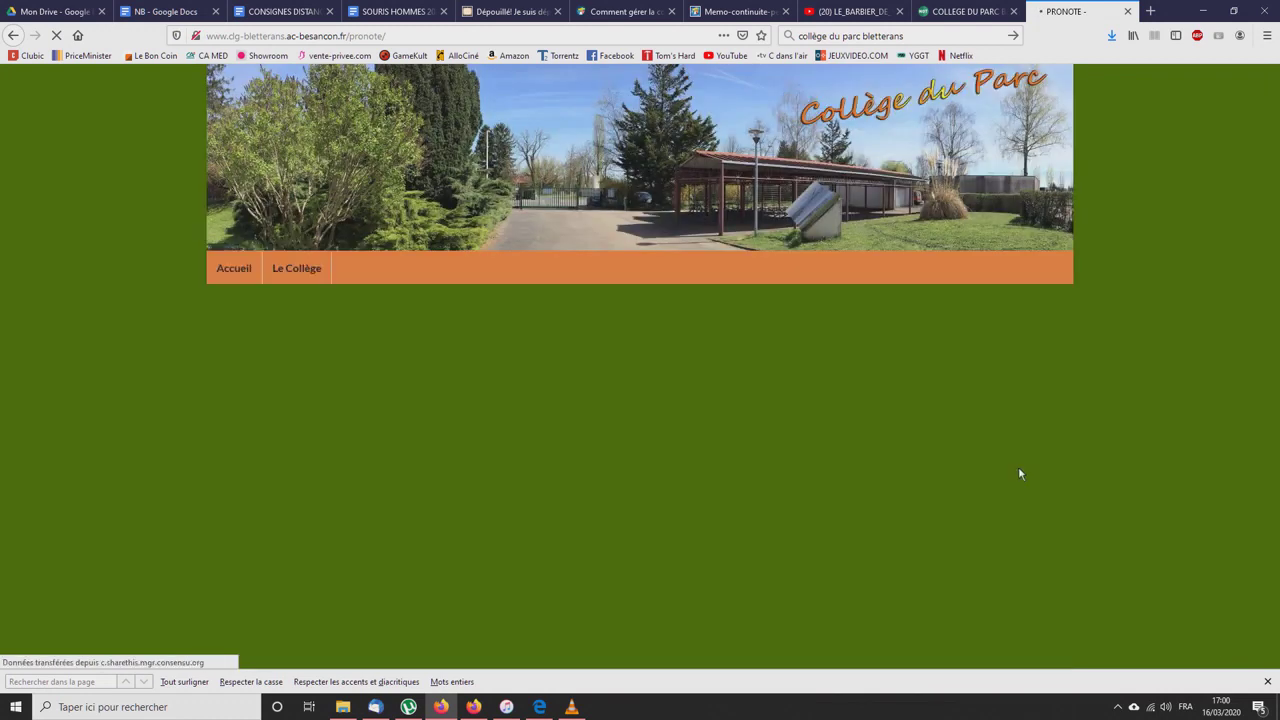
- Open the PRONOTE PROFESSEUR portal from the school's PRONOTE page and sign in with the prefilled teacher credentials
scroll(746, 437, down, 2)
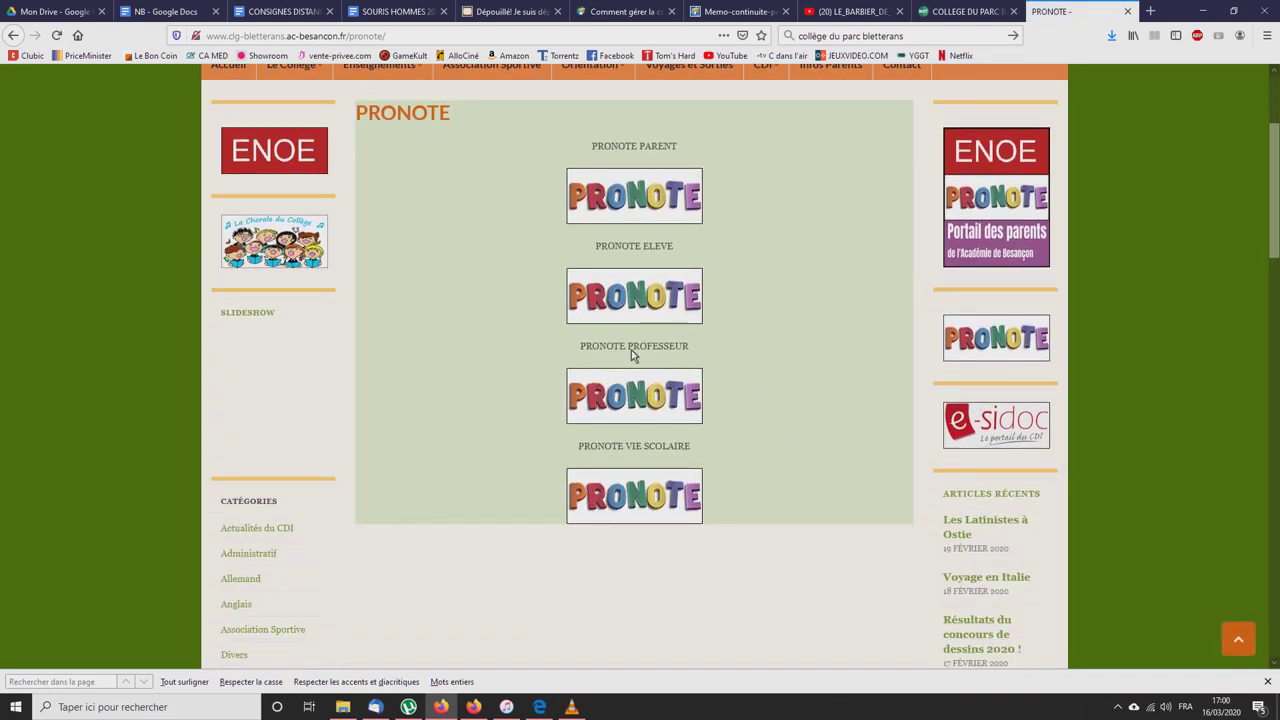
click(641, 404)
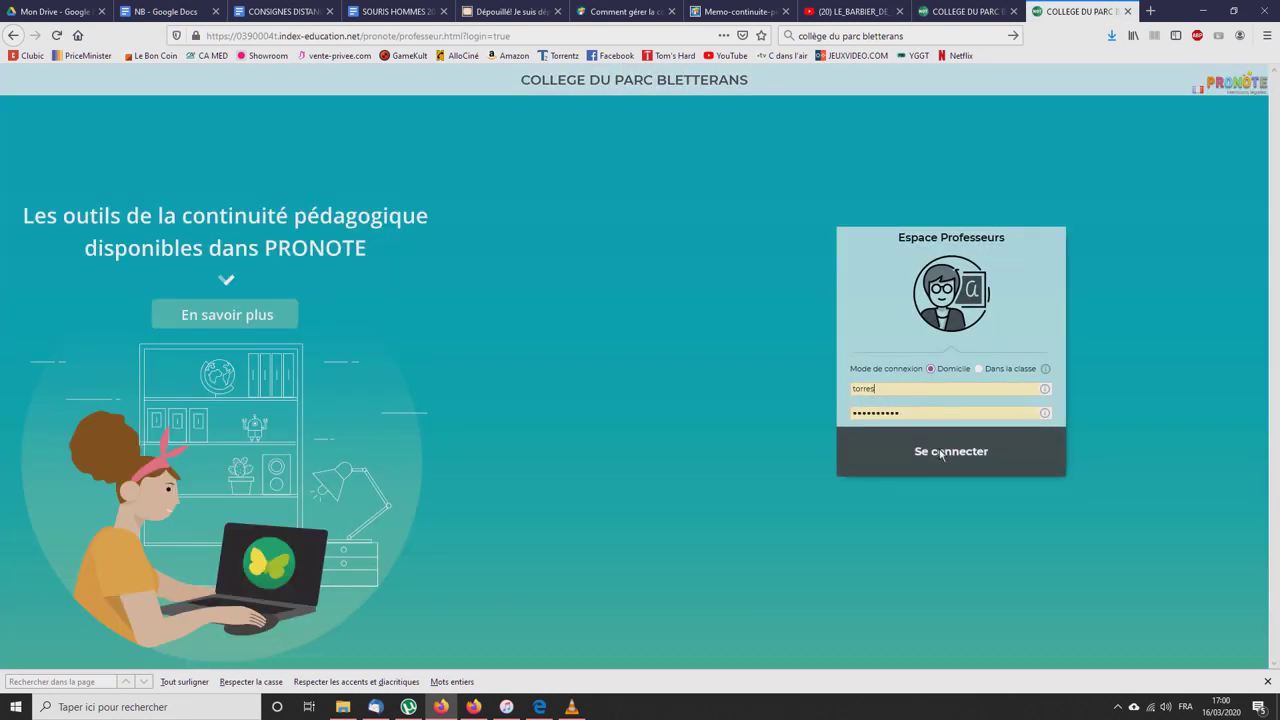
click(941, 454)
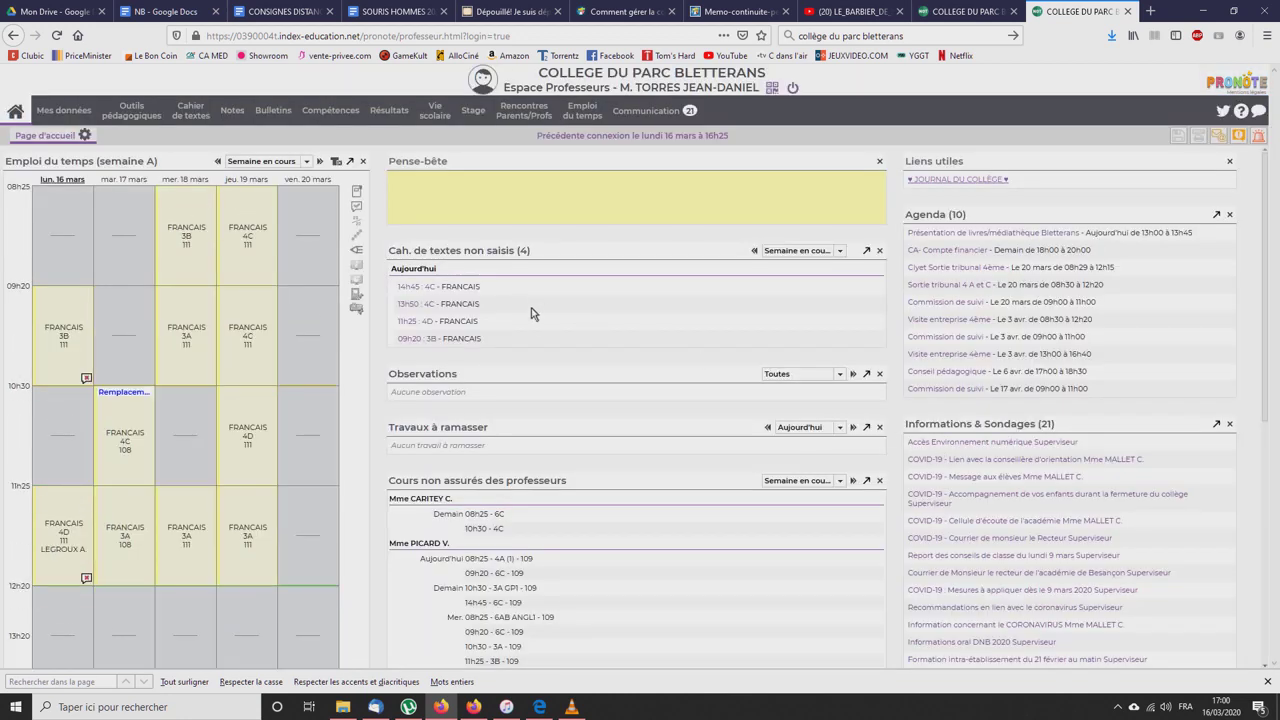
- In the Cahier de textes, title the 3A lesson of Wednesday 18 March at 11h25 "Des souris et des hommes S3" with content "1. Blabla..."
mouse_move(195, 120)
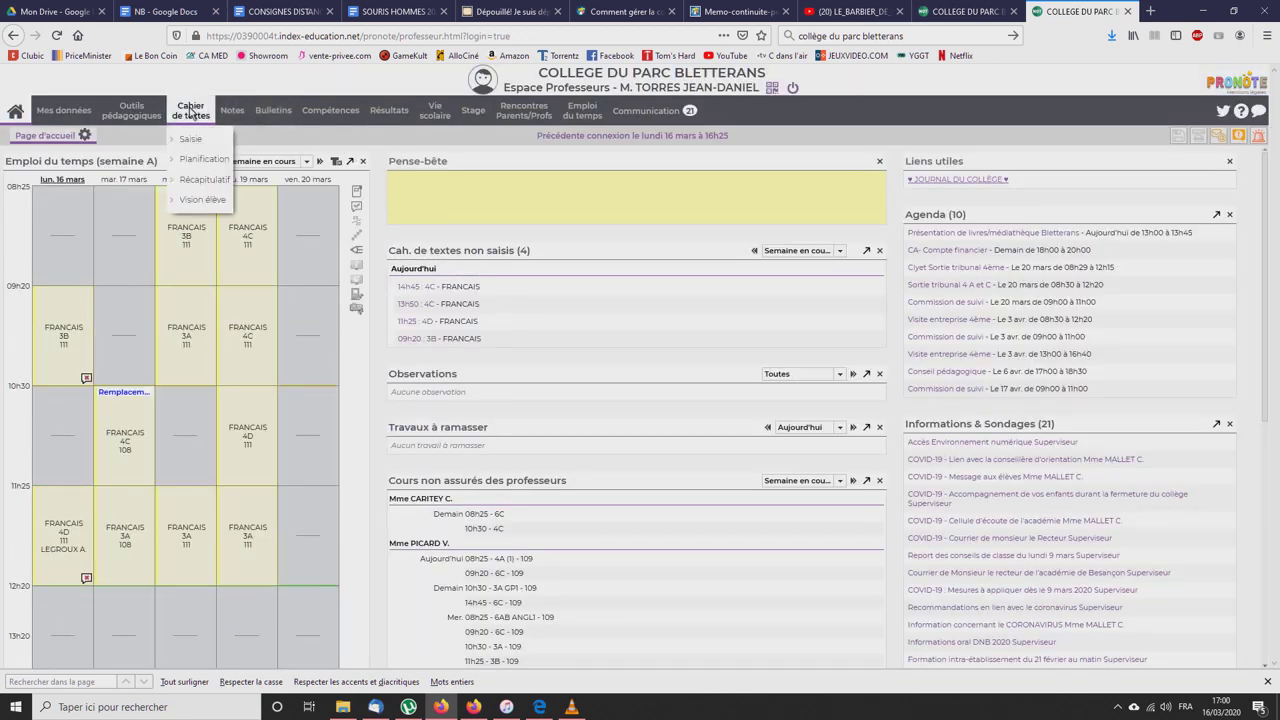
click(193, 110)
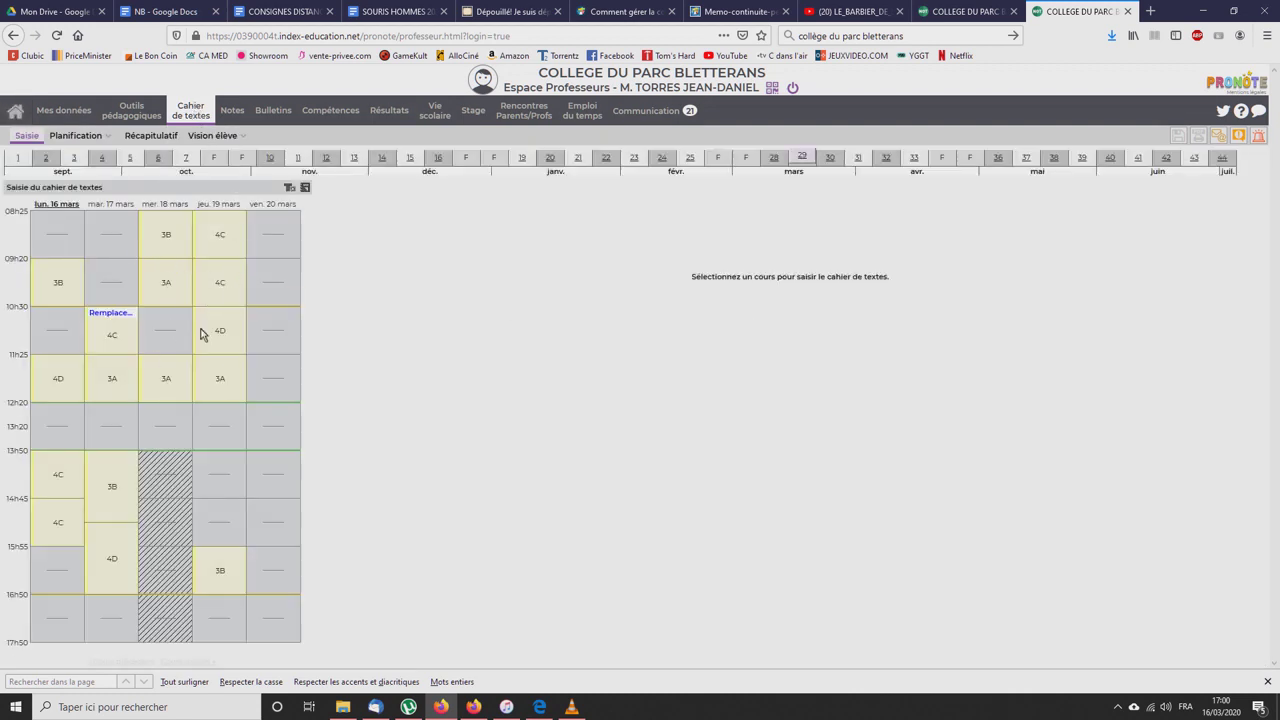
click(168, 379)
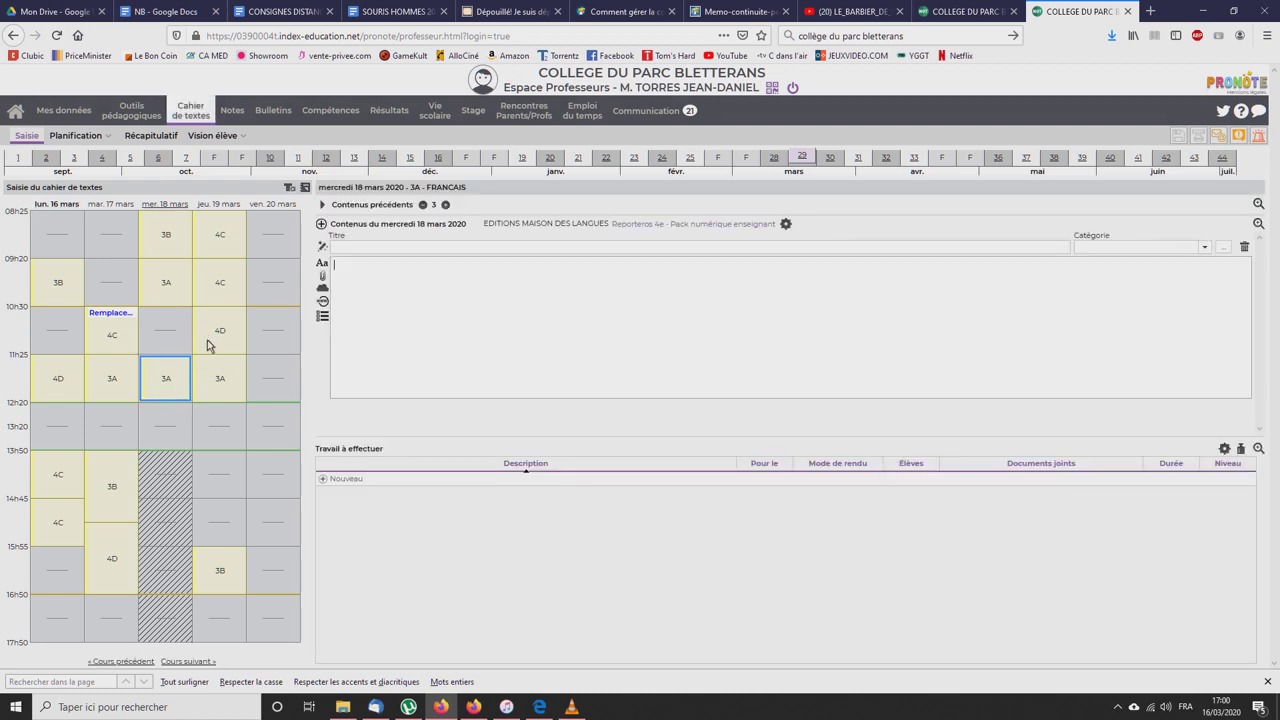
click(355, 248)
text(Tr)
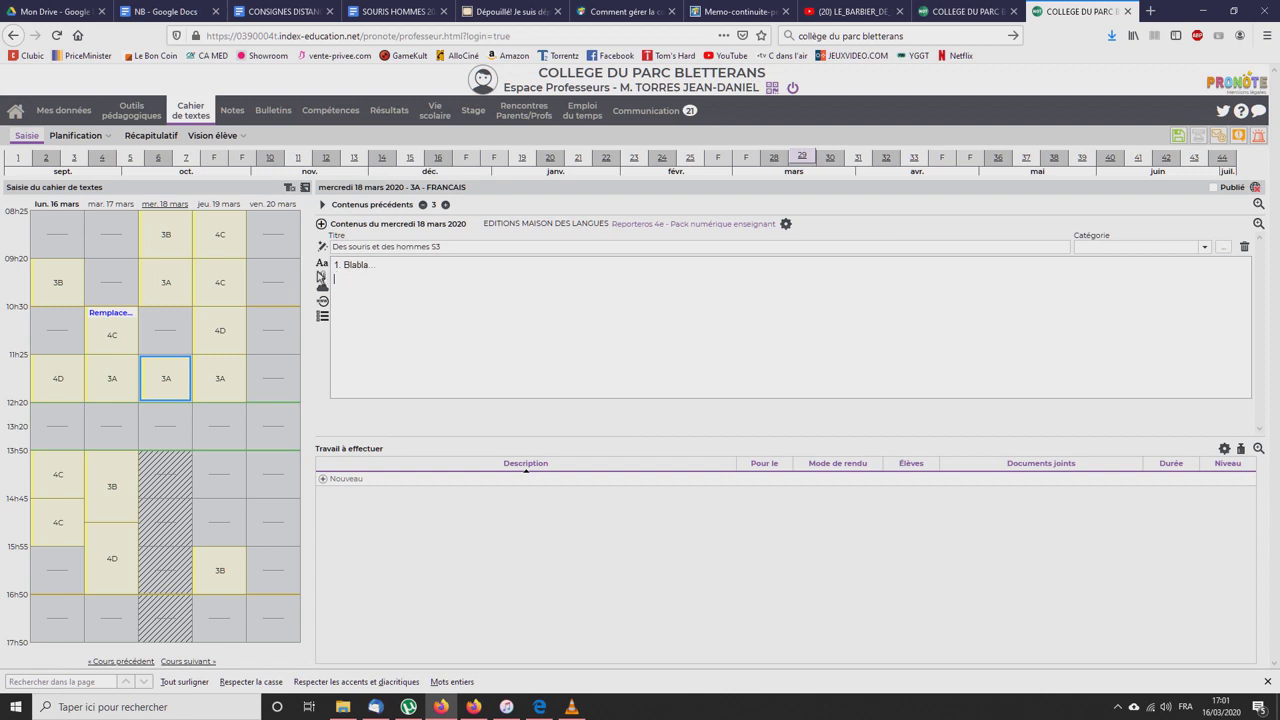
- Attach the file Mouse_pointer_small.png from the Bureau folder to the lesson contents
click(322, 279)
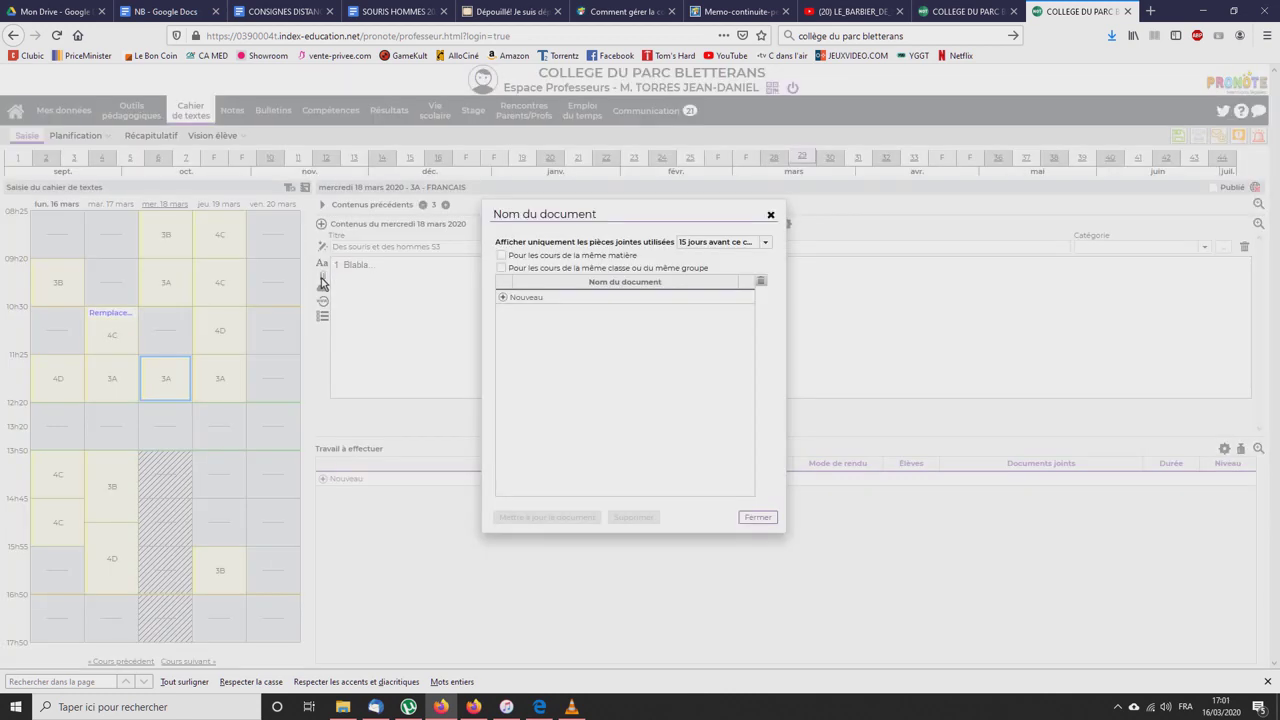
click(502, 298)
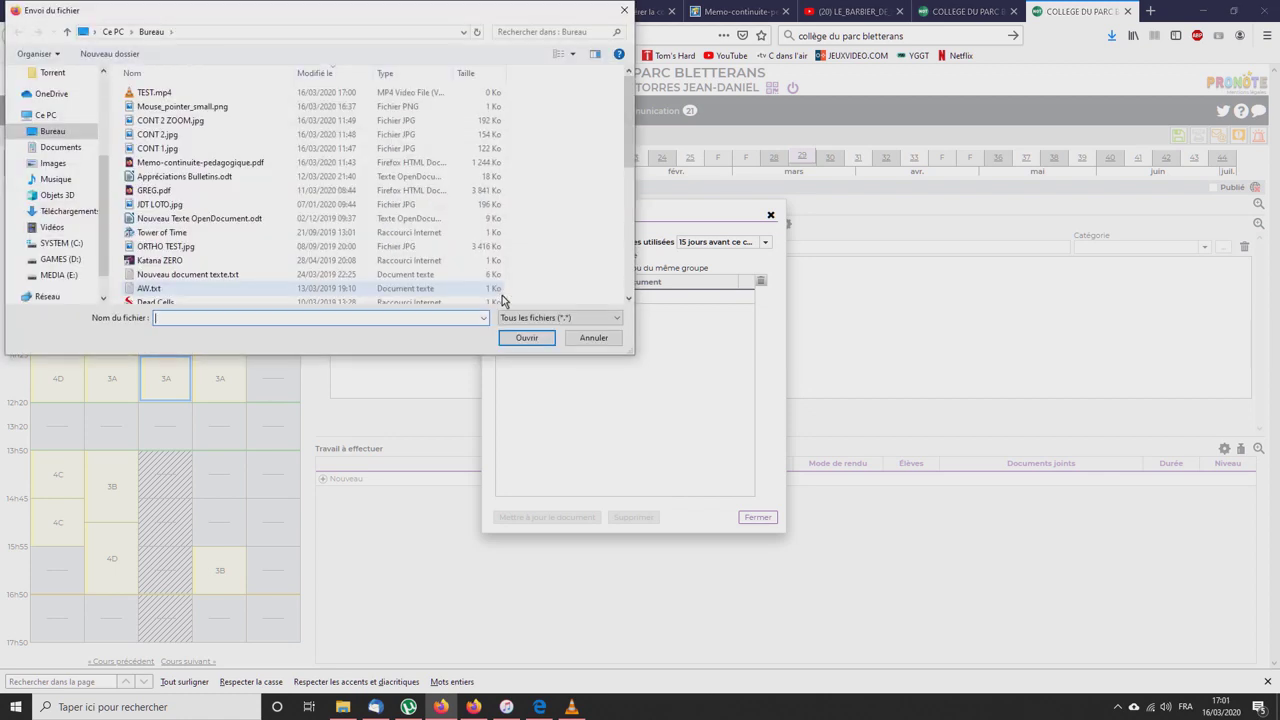
double_click(198, 108)
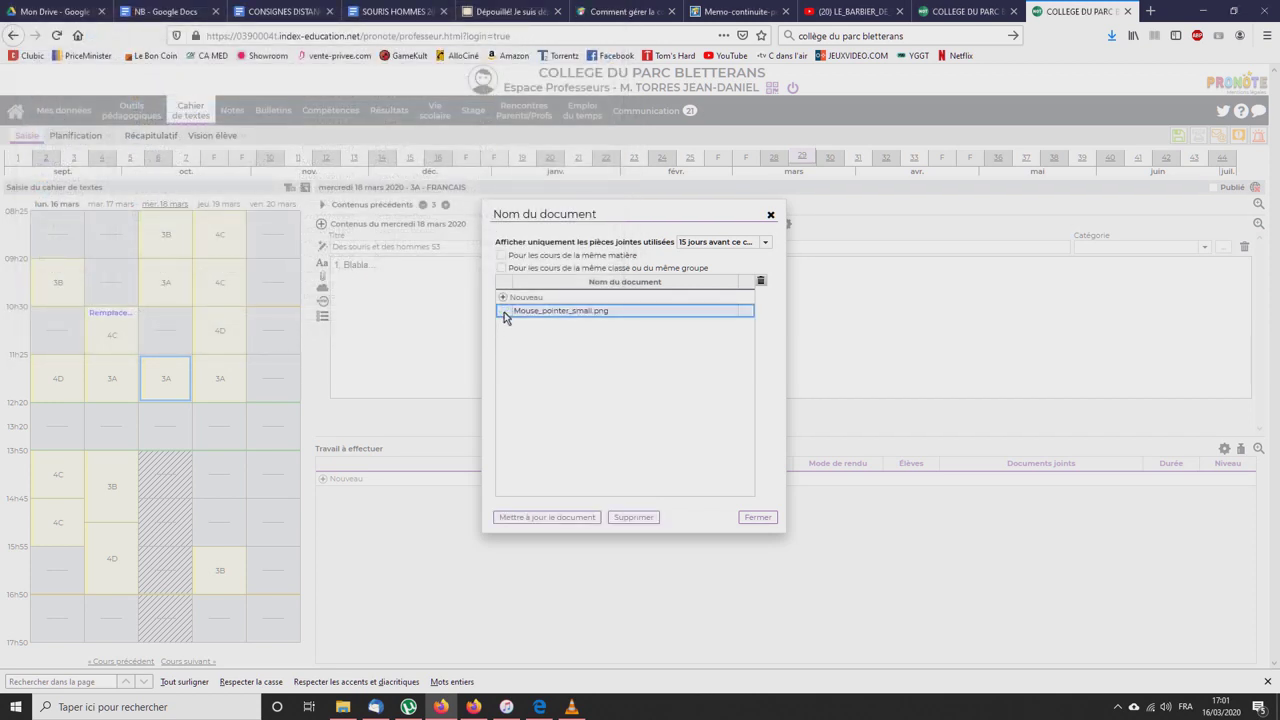
click(764, 518)
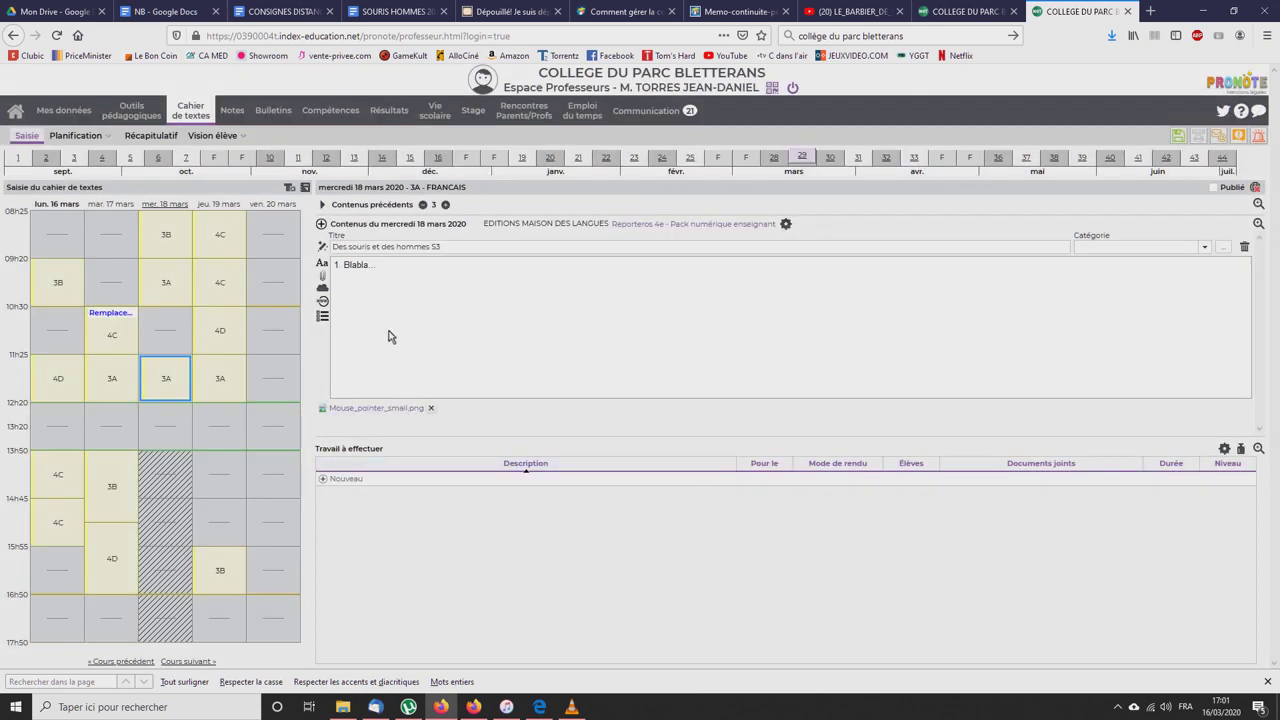
- Open the lesson contents' website list and copy the address of the LE_BARBIER_DE_SEVILLE video from YouTube
click(323, 302)
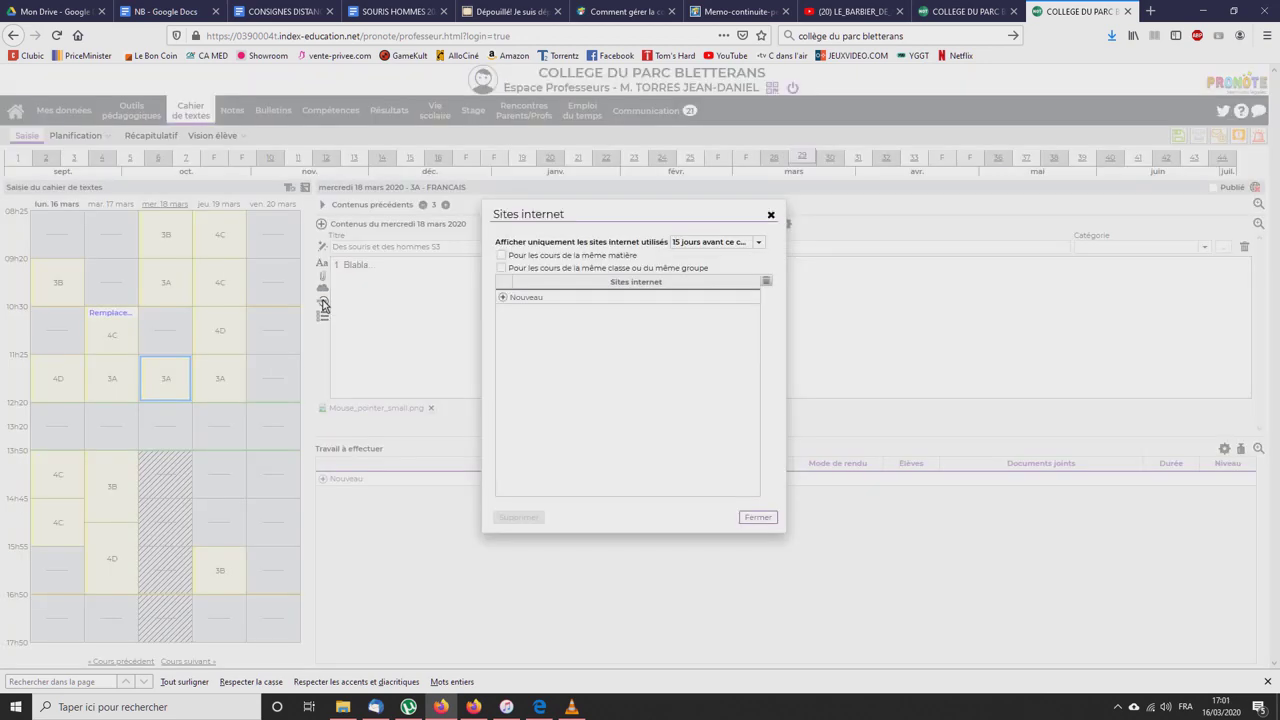
click(838, 11)
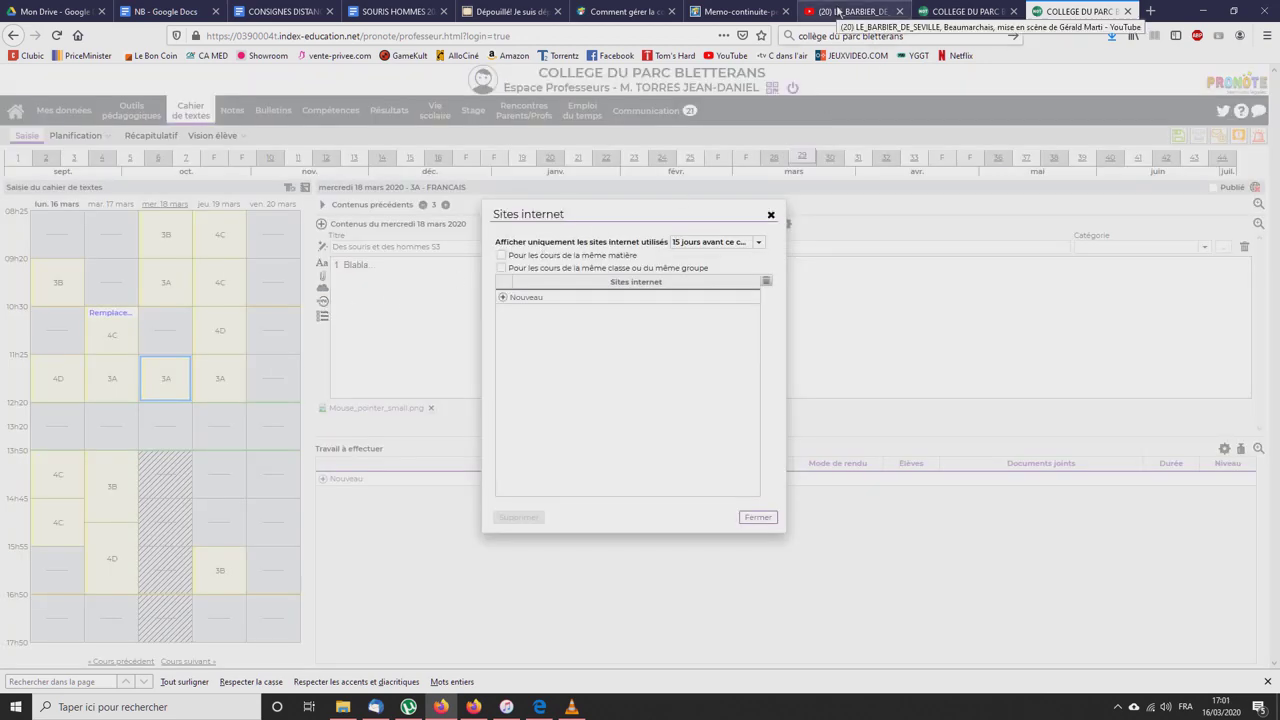
click(492, 40)
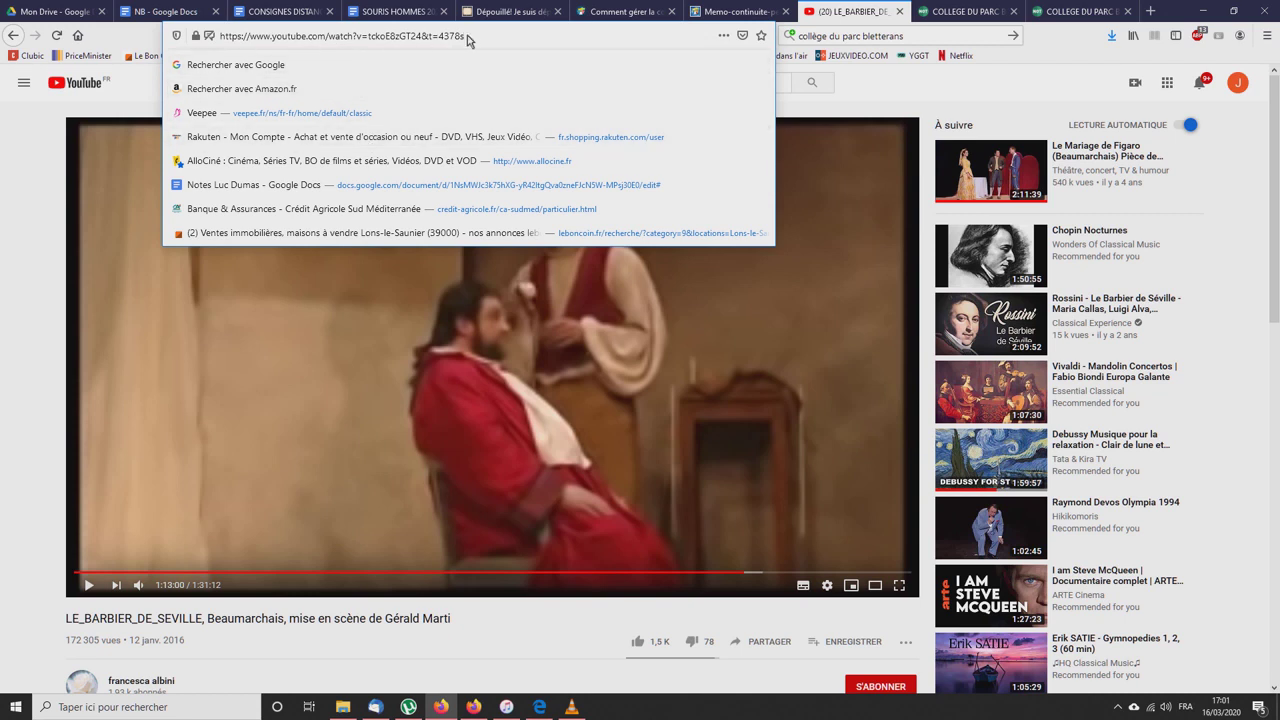
drag(469, 40, 193, 38)
right_click(269, 40)
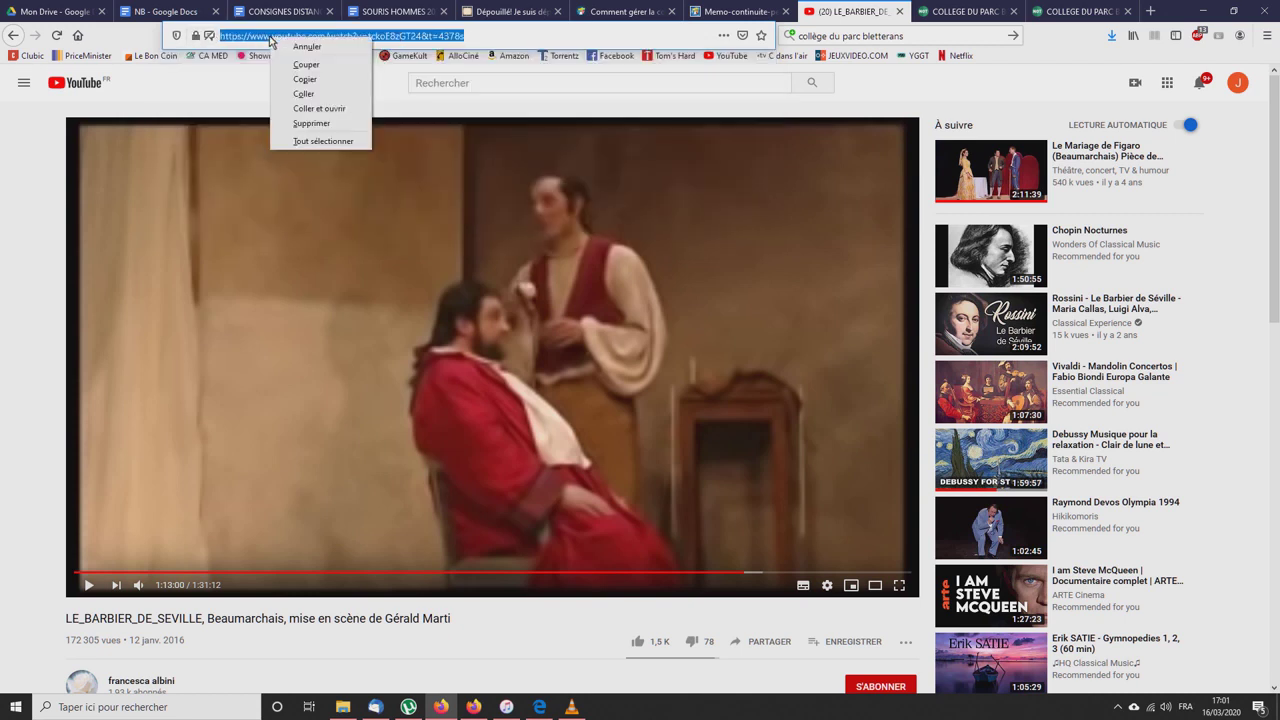
click(323, 80)
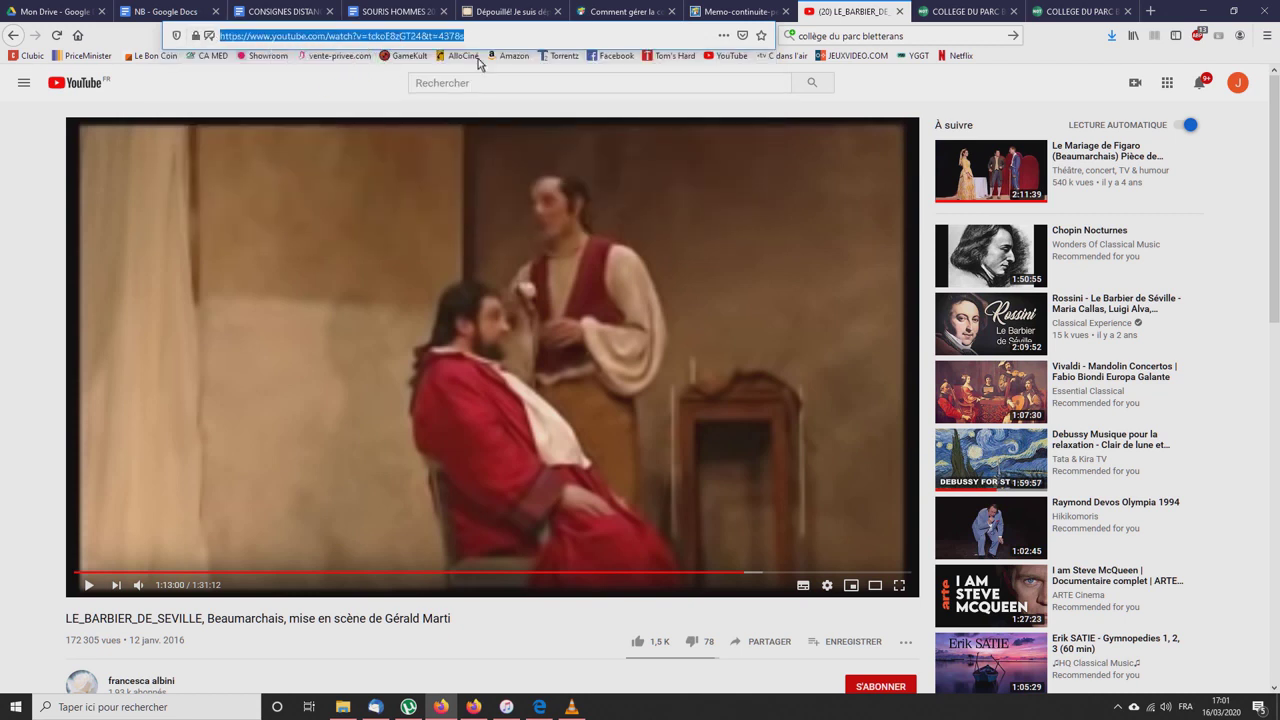
- Back in the teacher space of PRONOTE, add the copied YouTube address as a new website link to the lesson contents
click(965, 12)
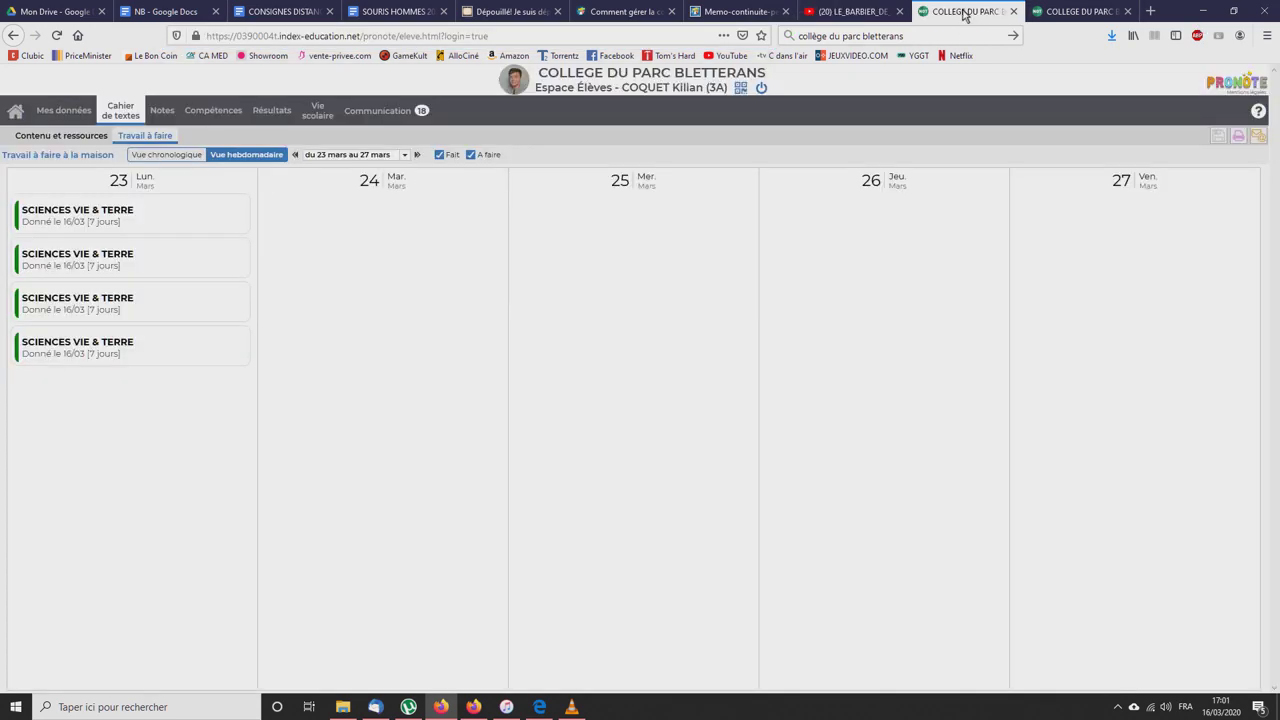
click(1044, 14)
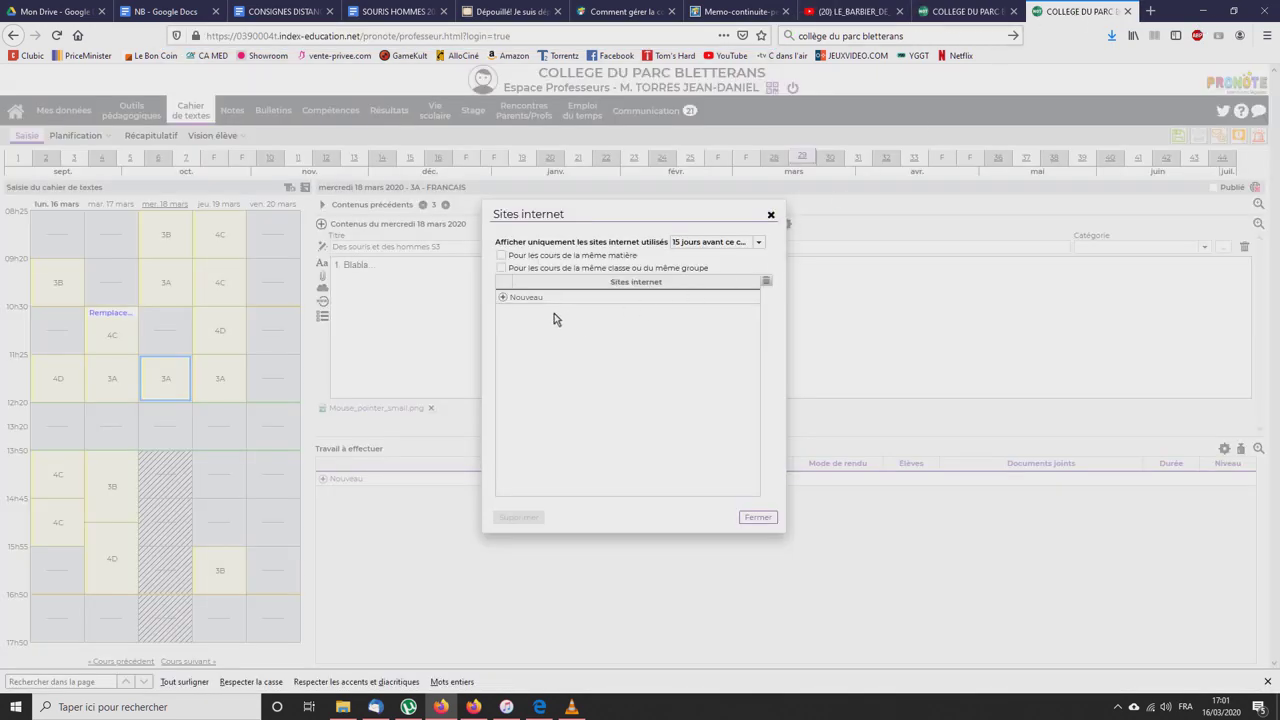
click(507, 298)
right_click(532, 300)
click(575, 348)
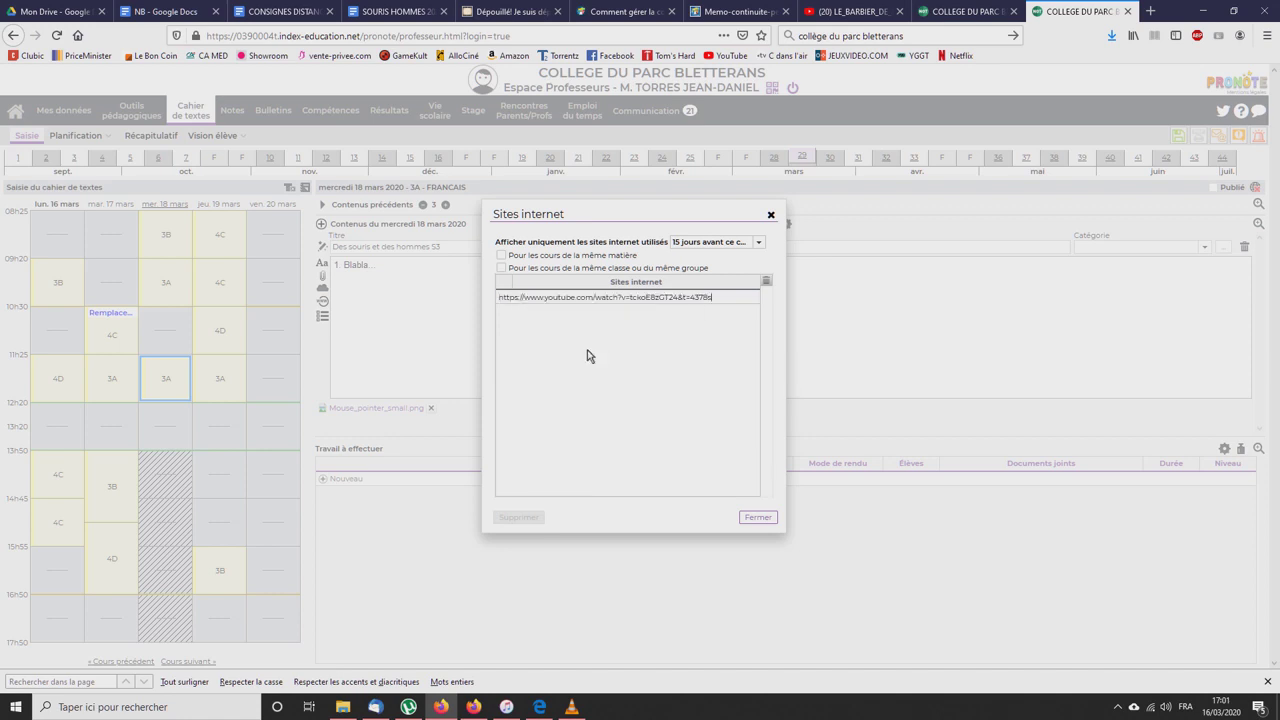
click(688, 445)
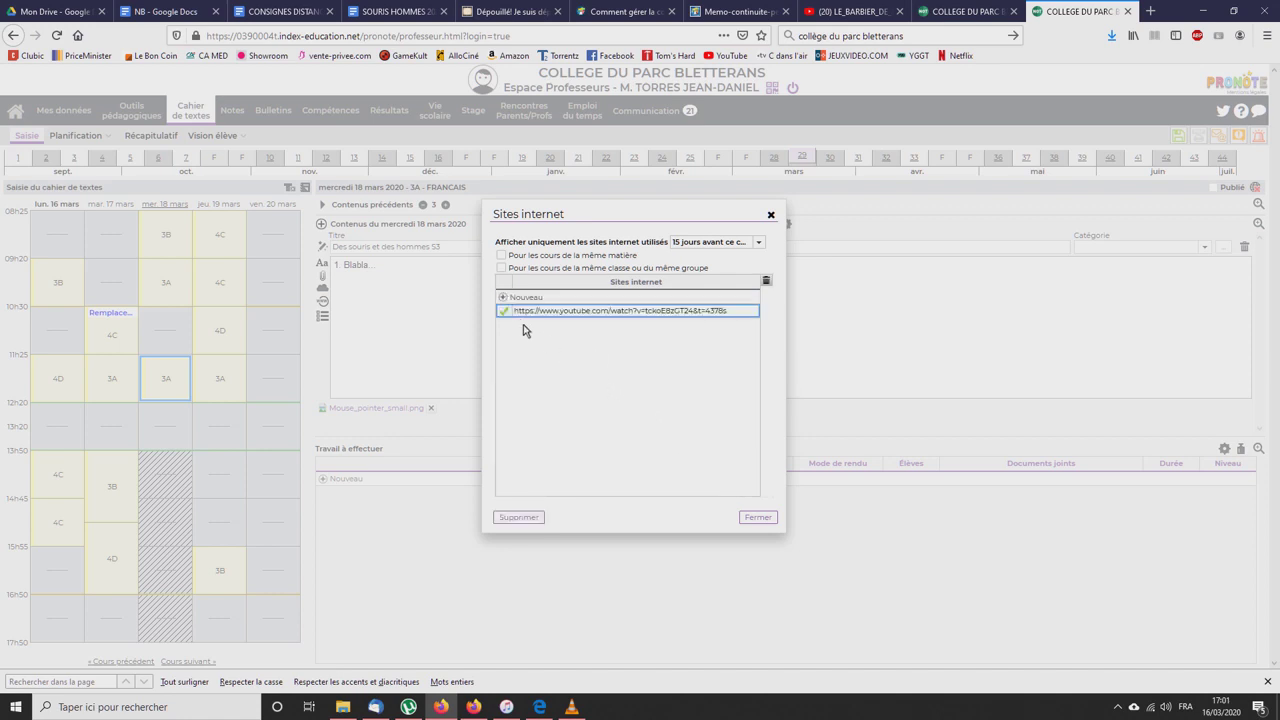
click(740, 517)
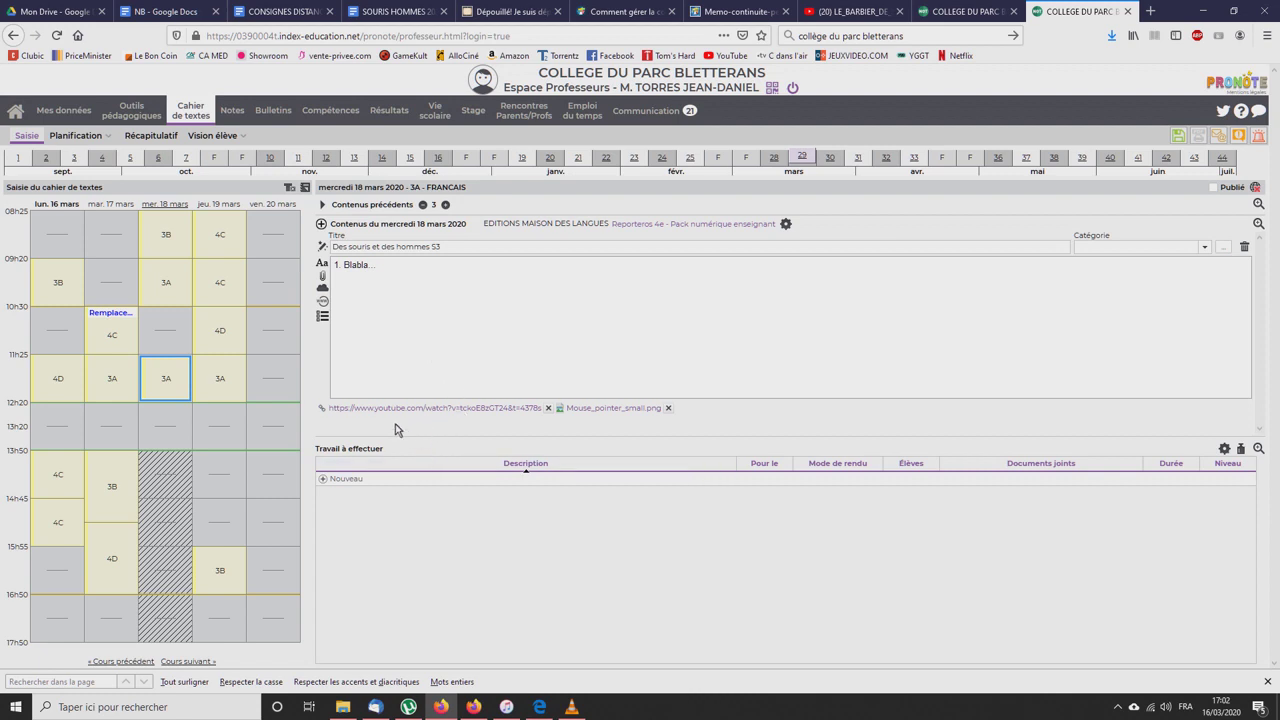
- Add a new homework item for the lesson with the description "Ecriture invention..."
click(332, 481)
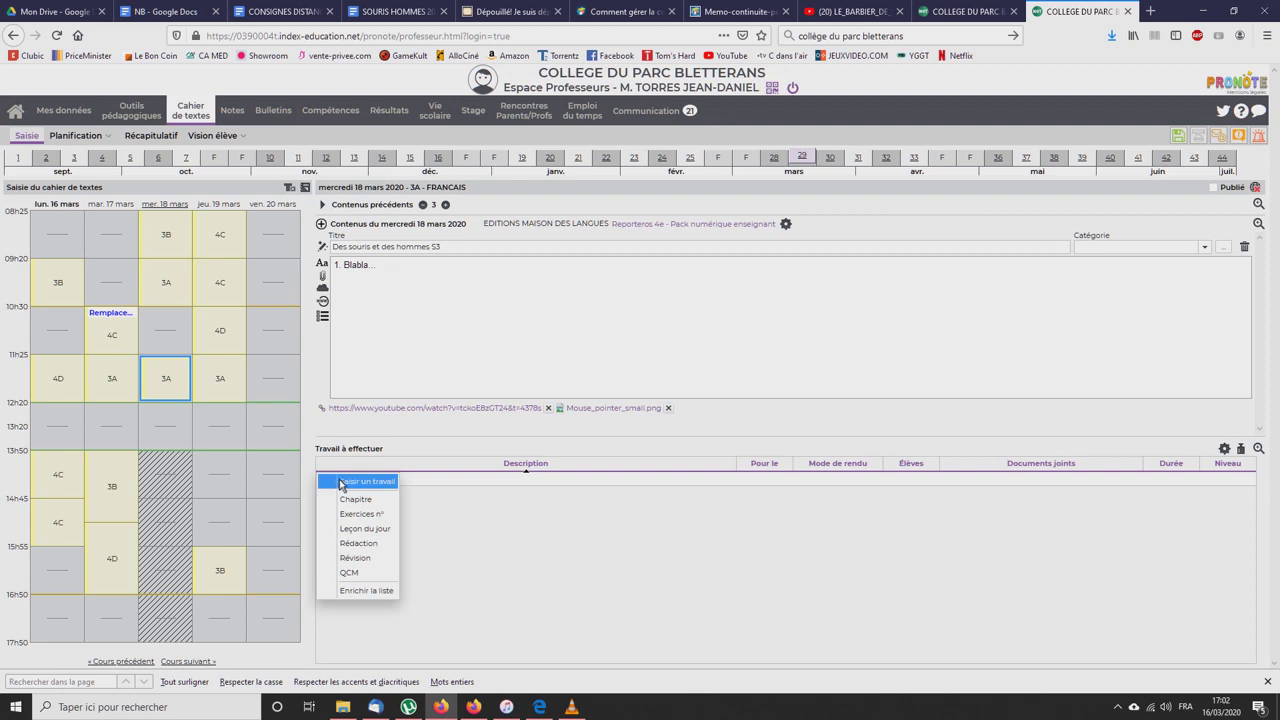
click(339, 483)
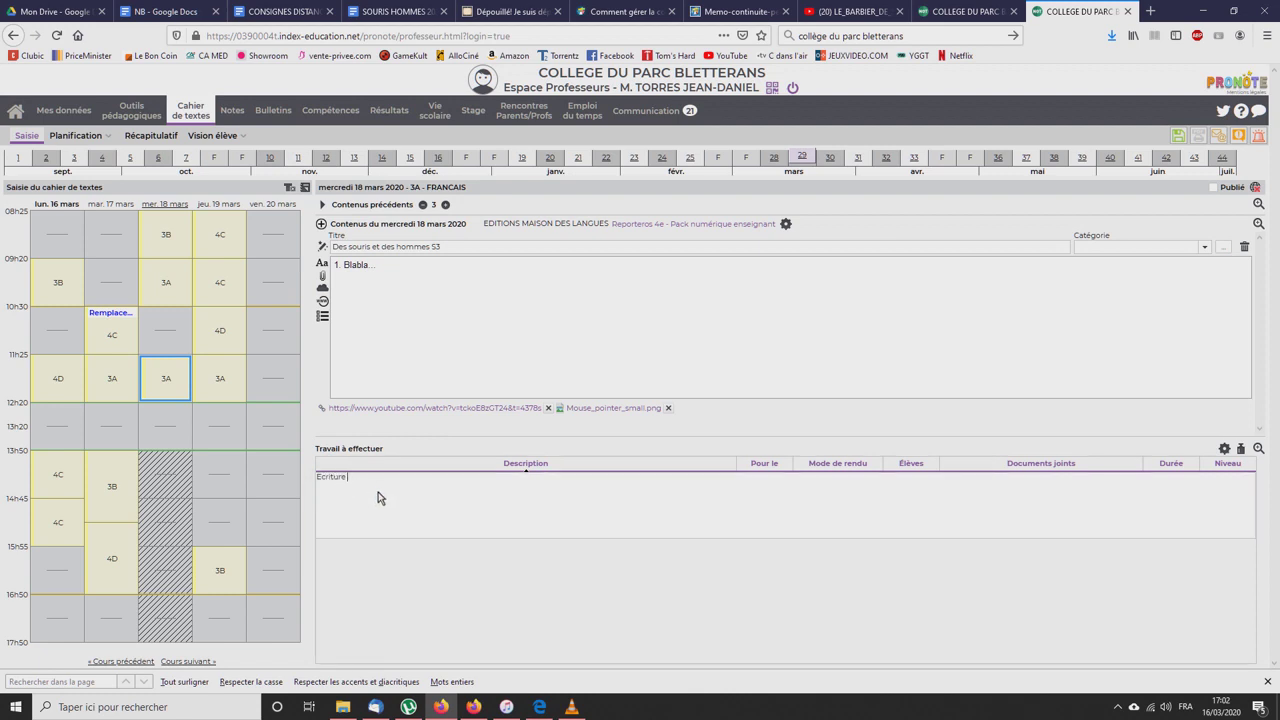
key(Return)
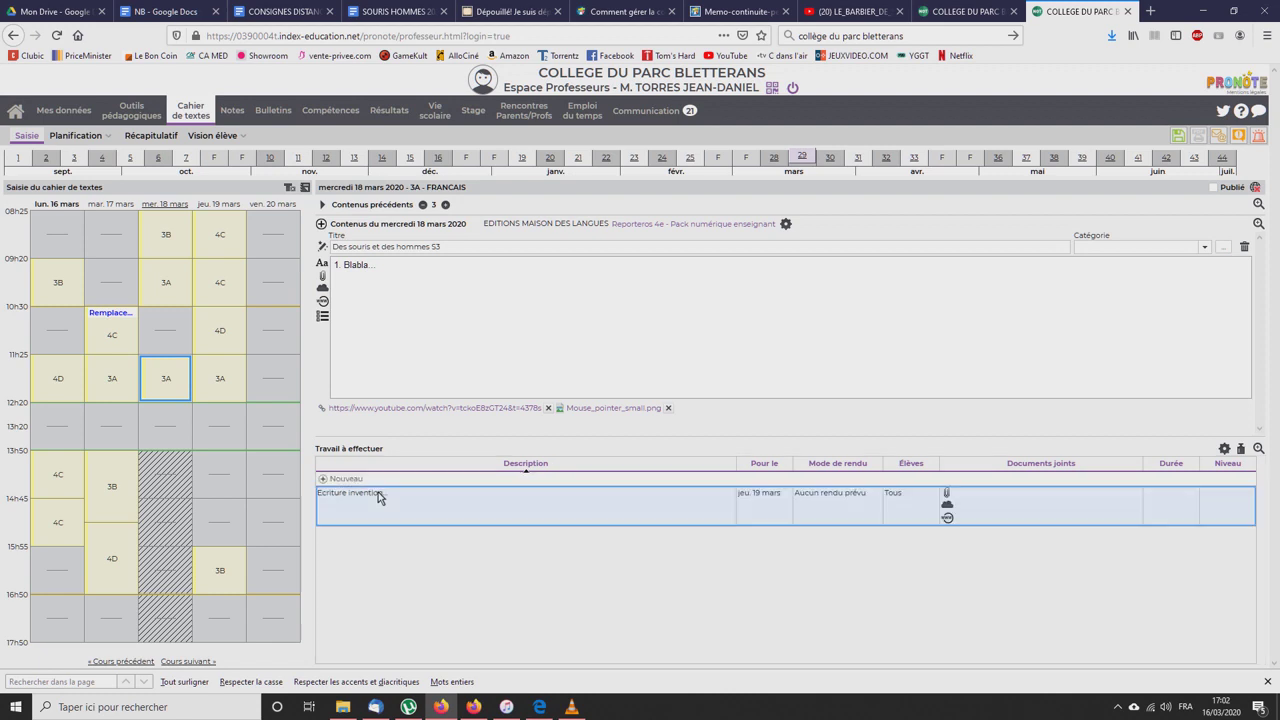
- Set the homework's due date to Thursday 26 March and its submission mode to "À remettre au professeur"
click(762, 508)
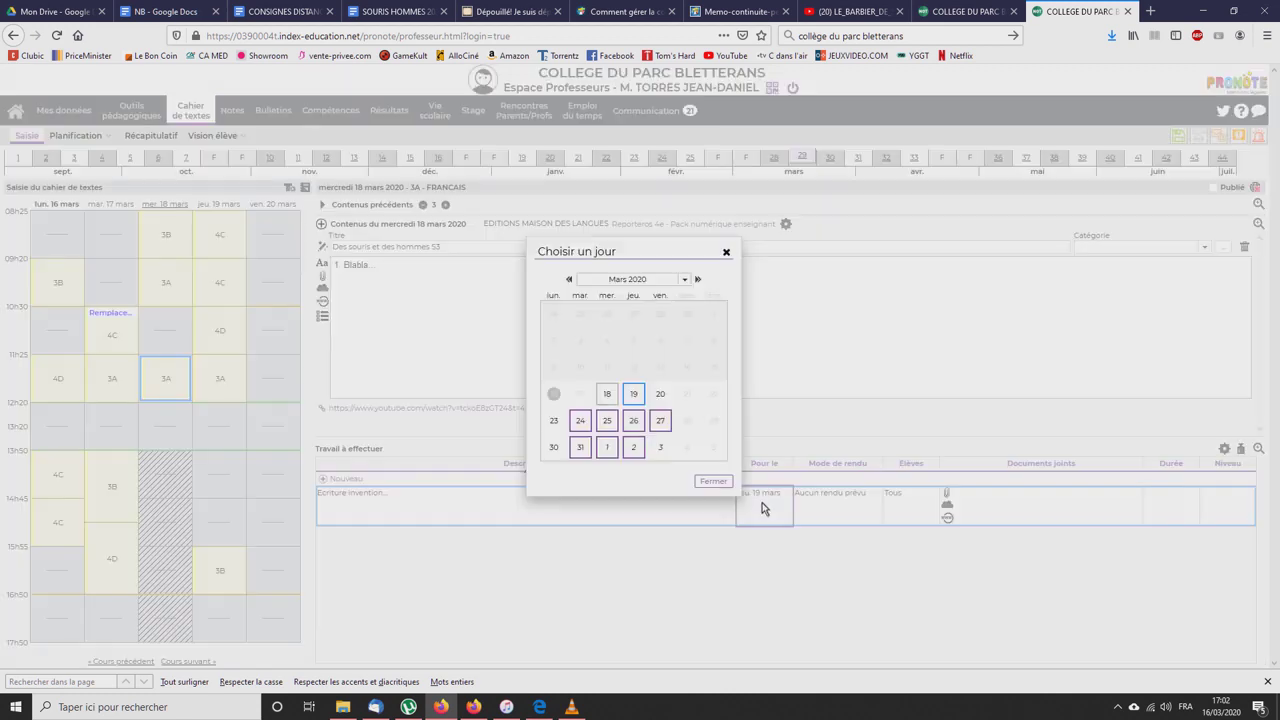
click(634, 421)
click(858, 510)
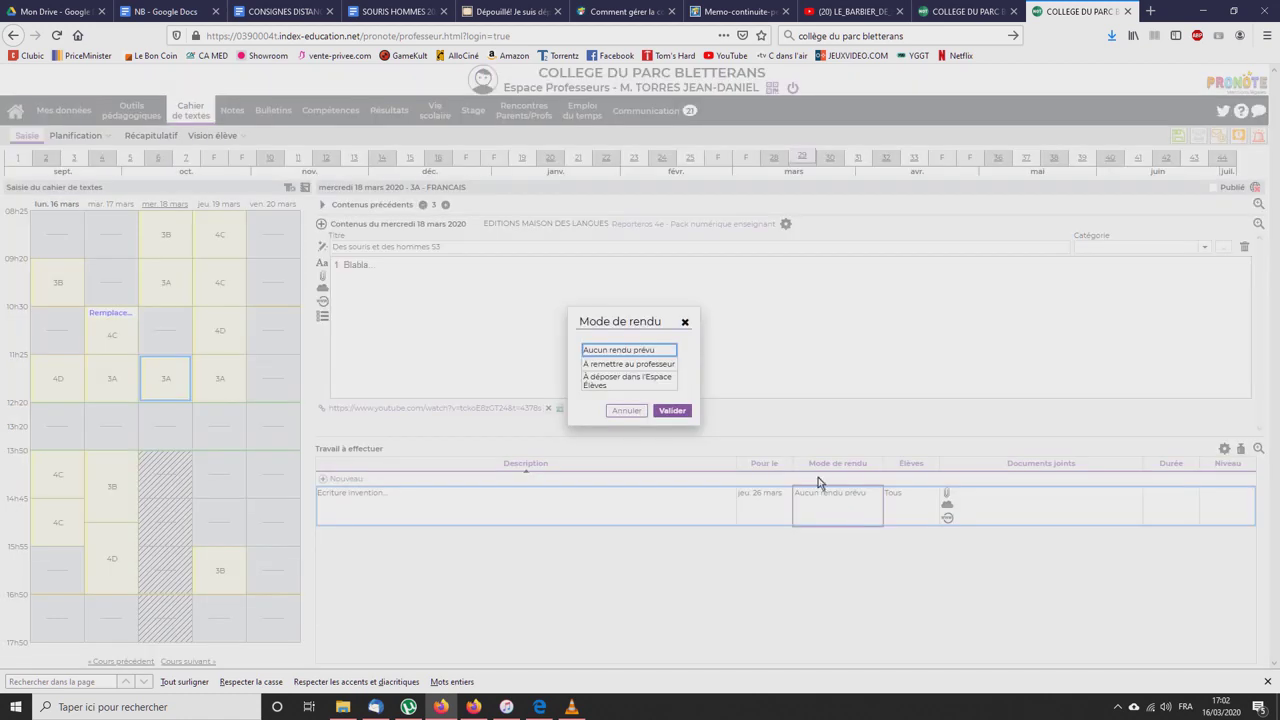
click(642, 366)
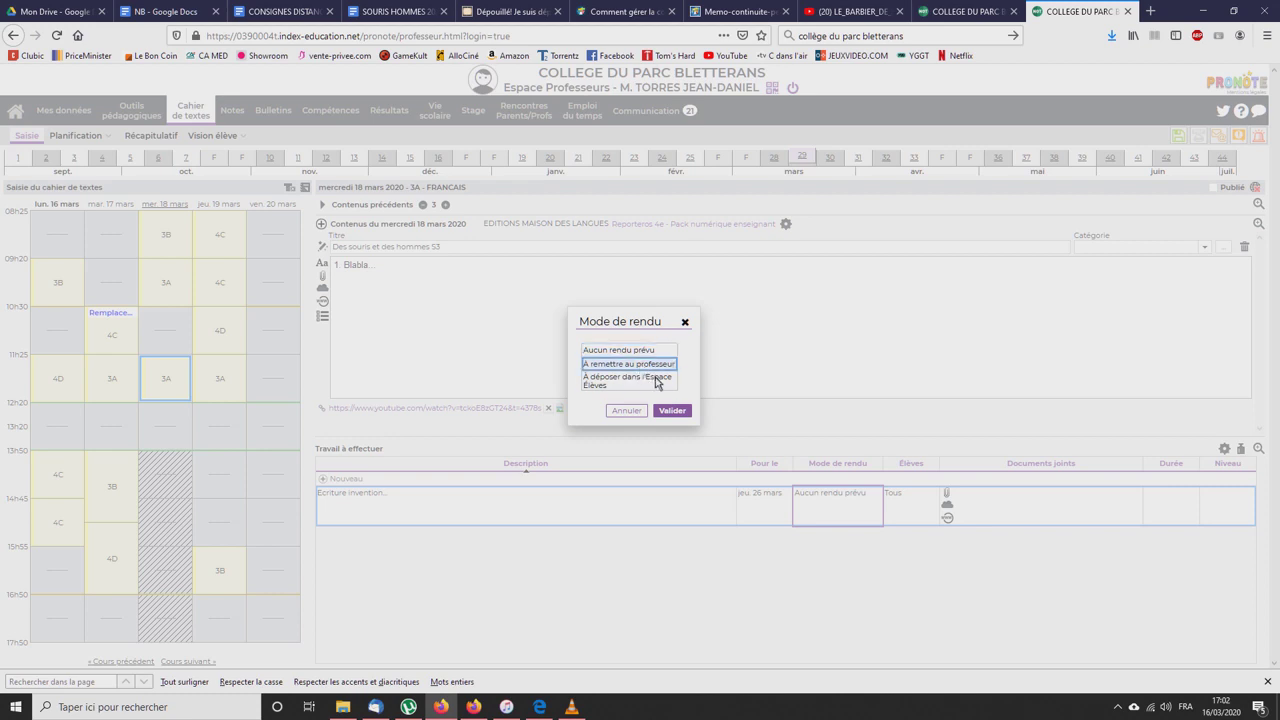
click(677, 412)
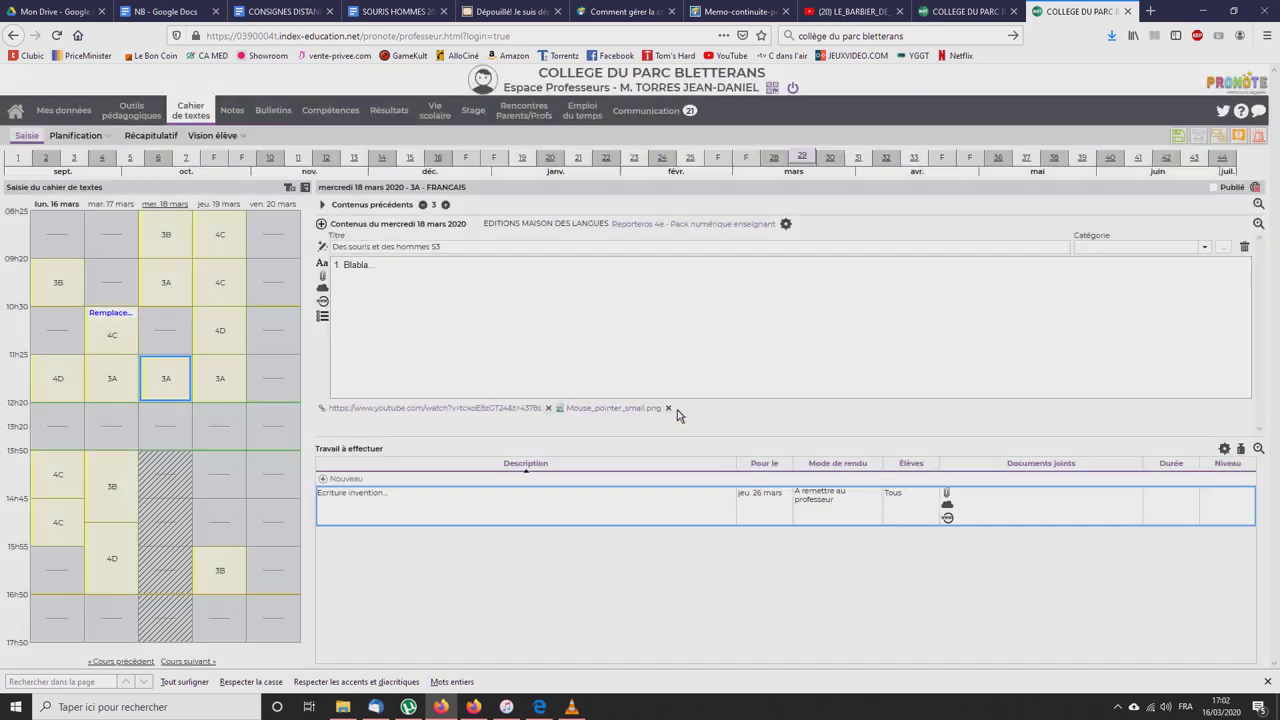
- Attach the file AW.txt from the Bureau folder to the homework item
click(947, 494)
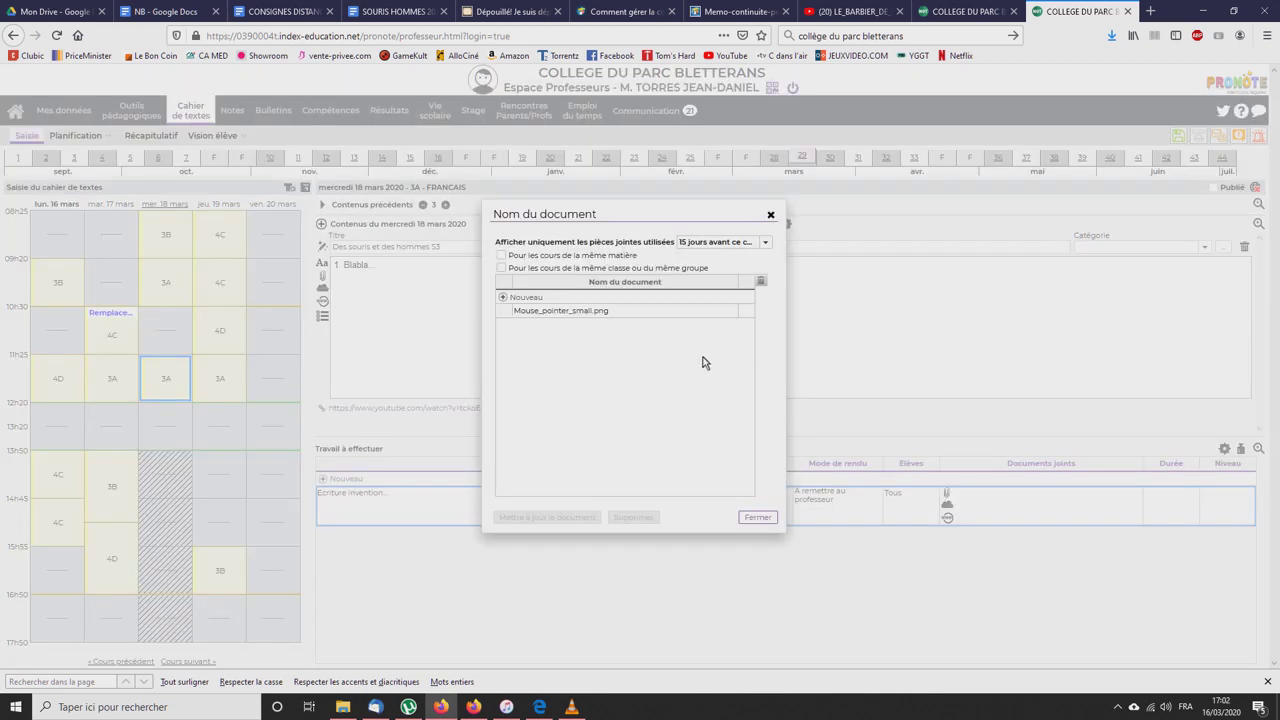
click(504, 298)
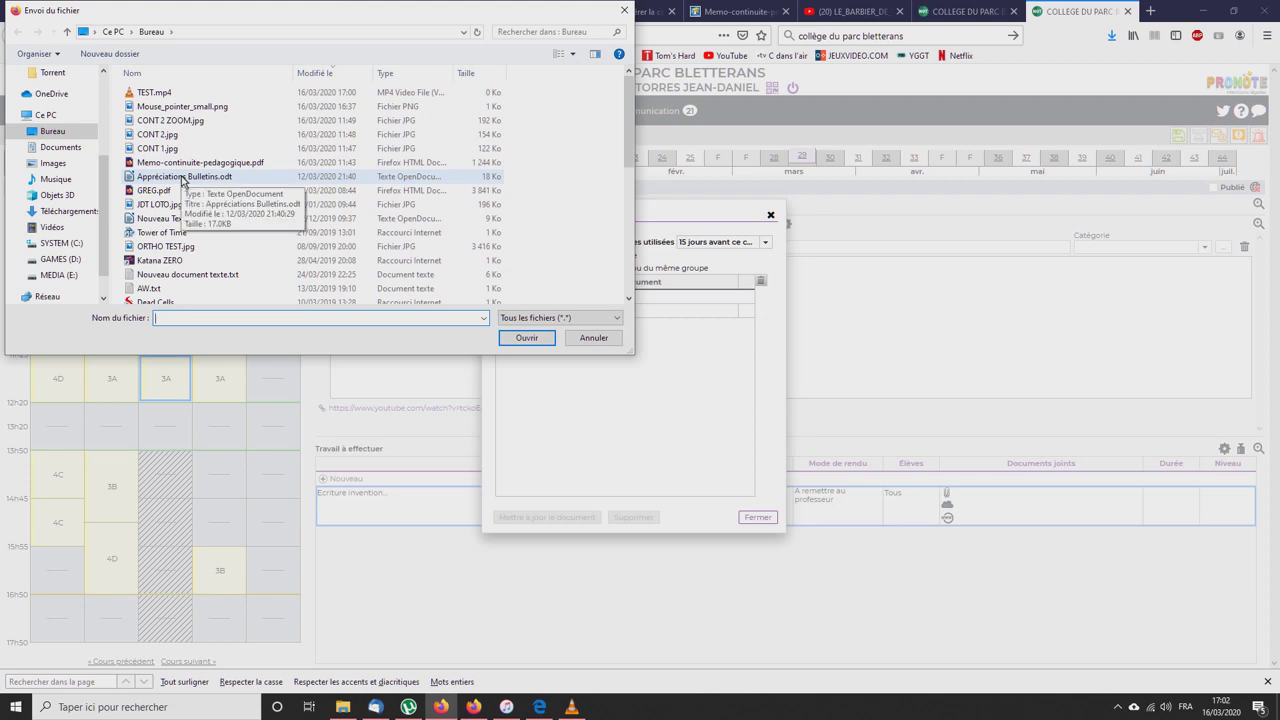
double_click(166, 289)
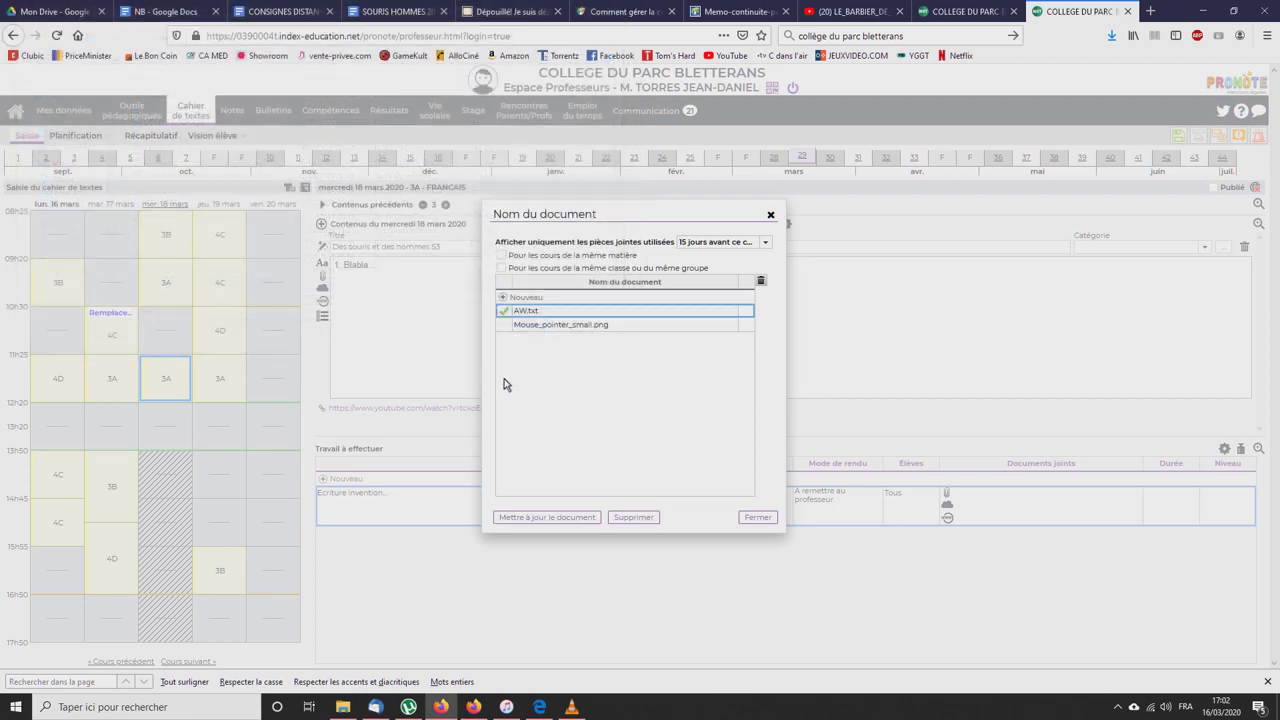
click(757, 517)
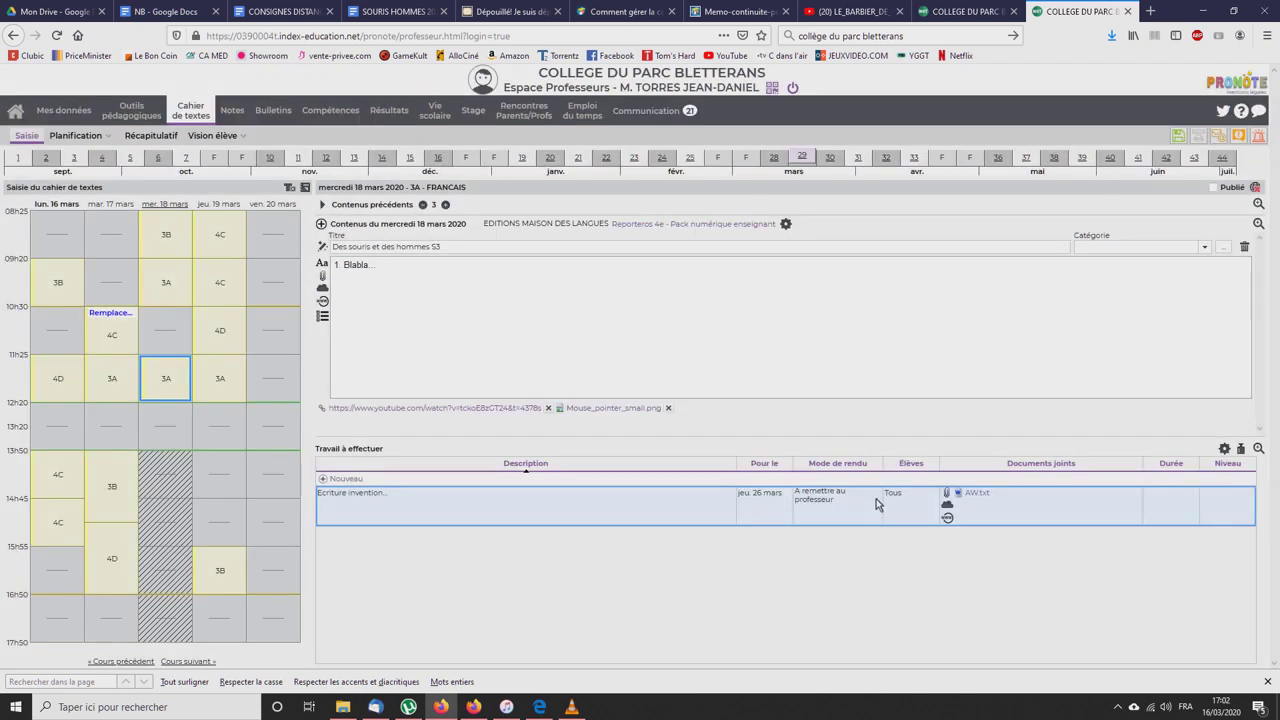
- View the homework's website link options without adding one, and save the lesson and homework entry
click(947, 517)
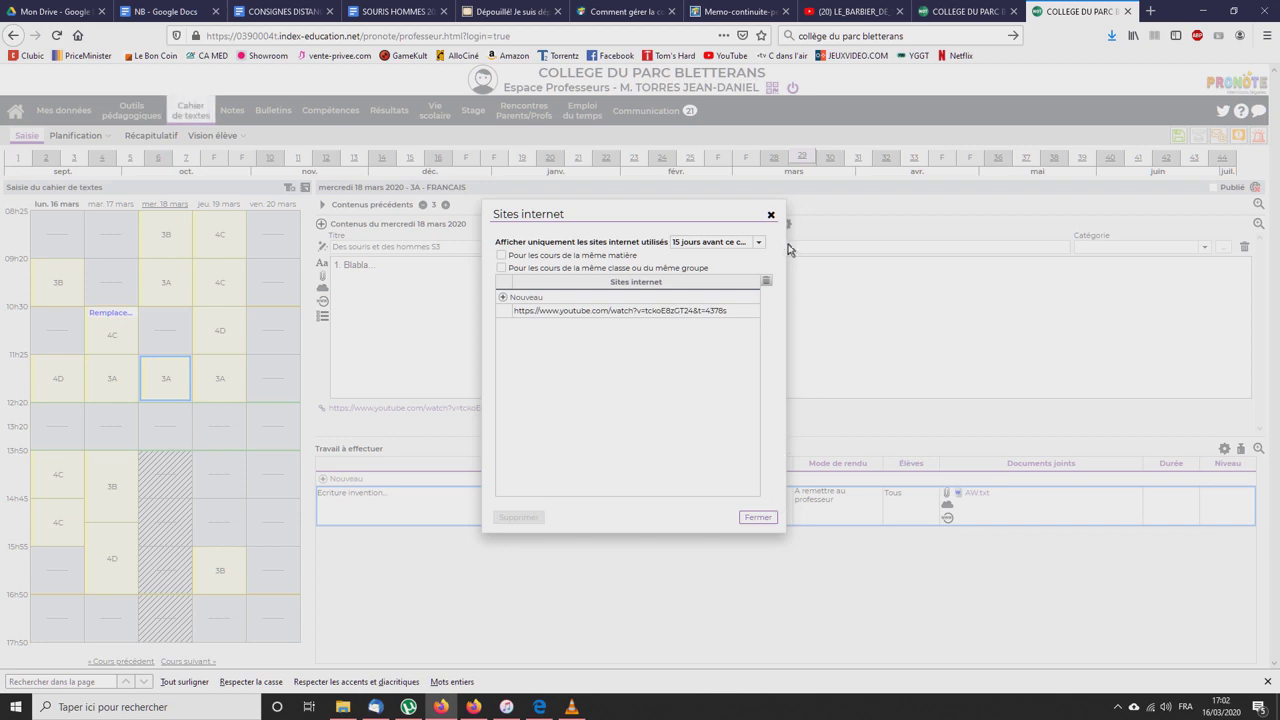
click(771, 216)
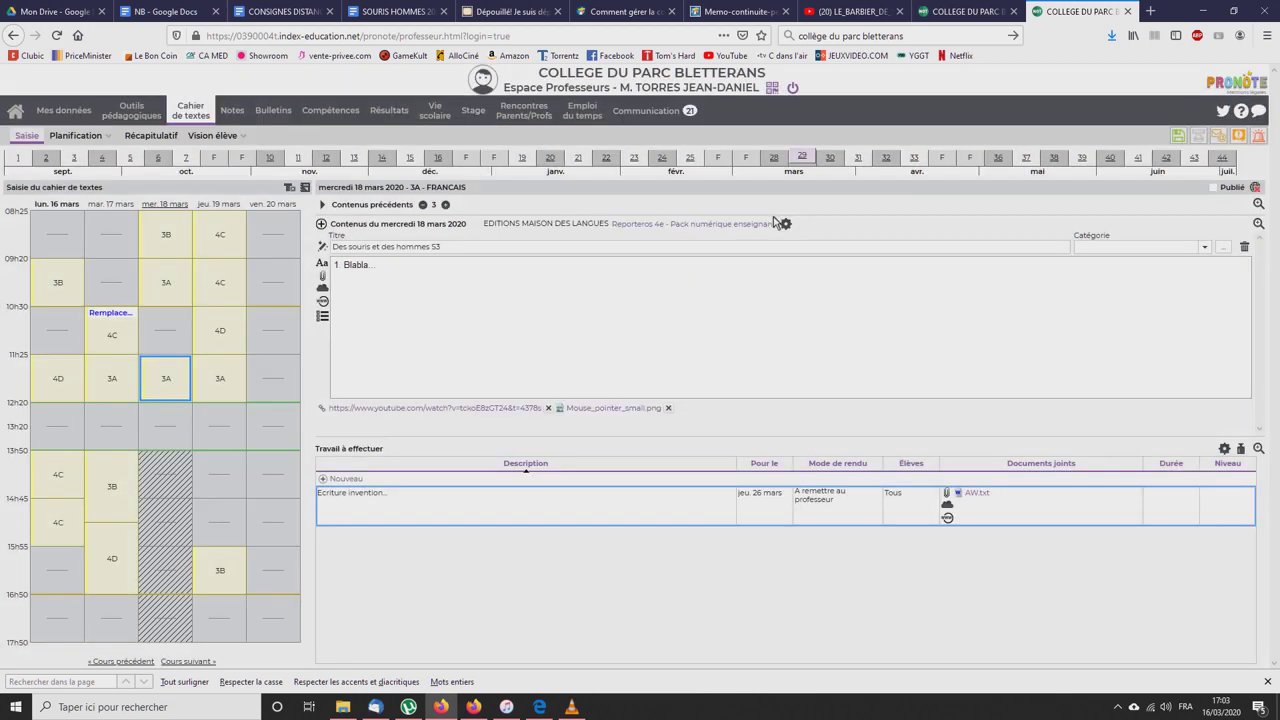
click(1178, 141)
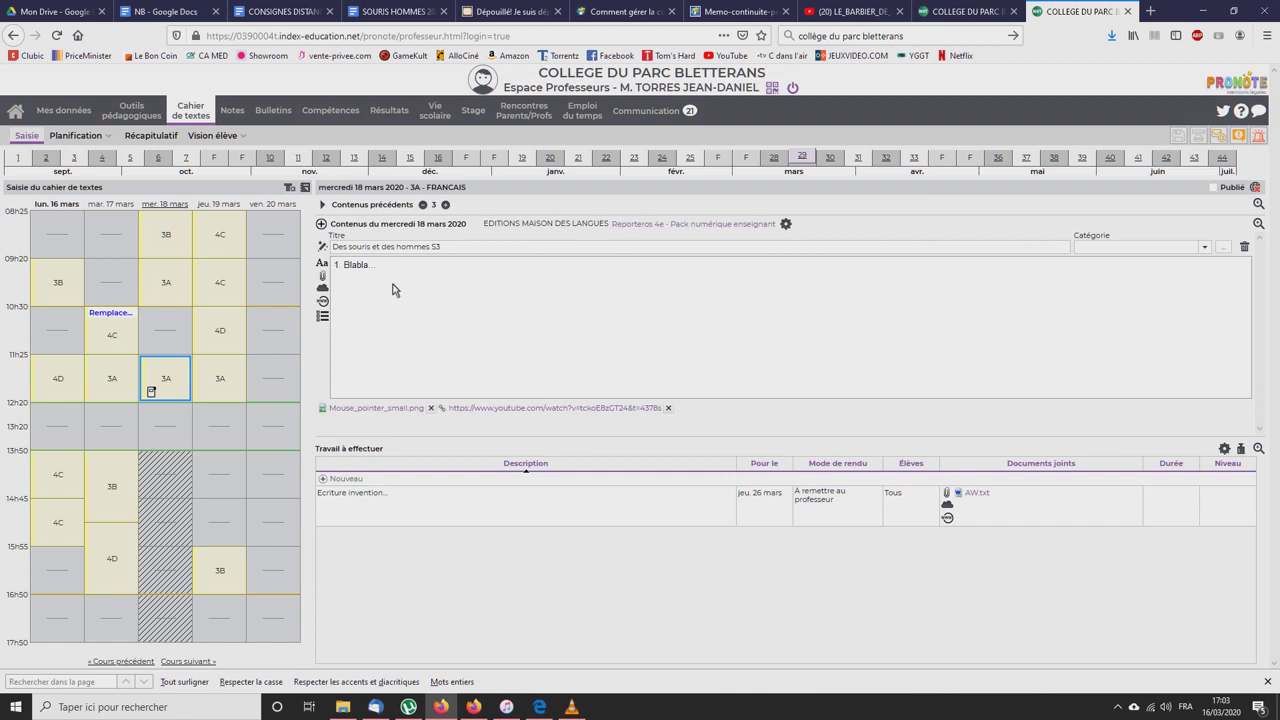
- Display the student view of course contents for class 3A in the weekly layout
mouse_move(218, 138)
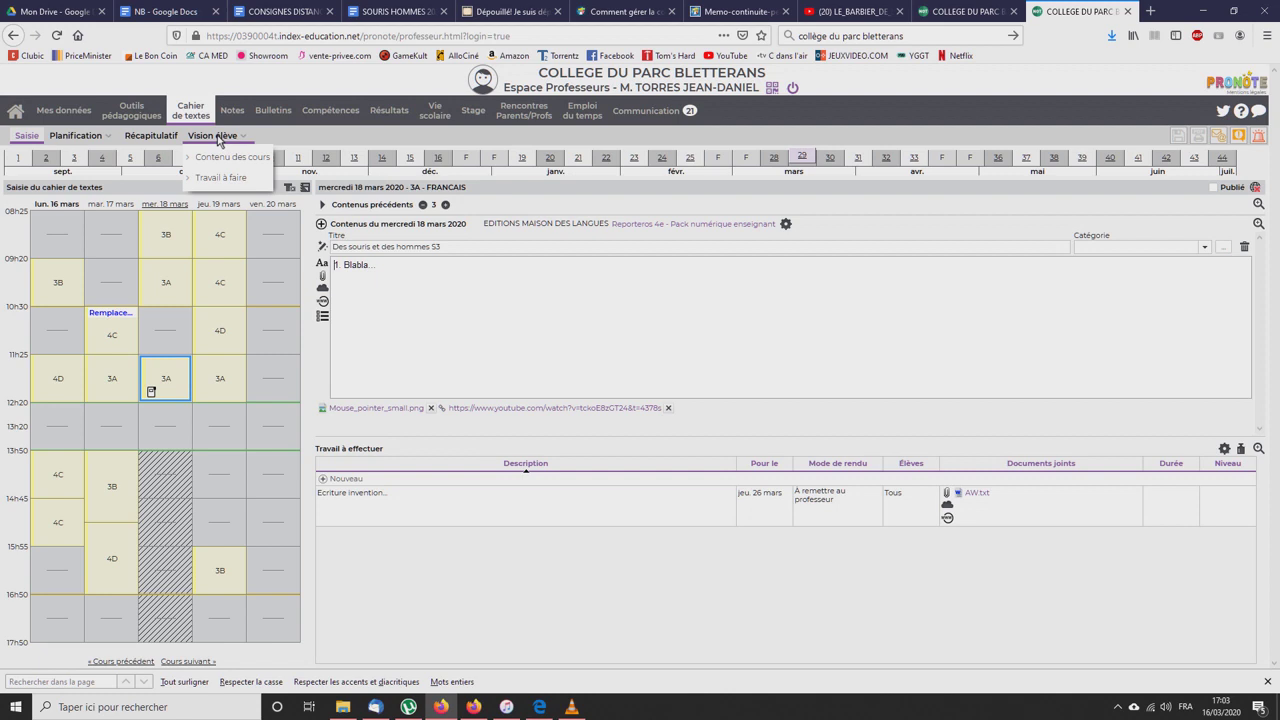
click(218, 138)
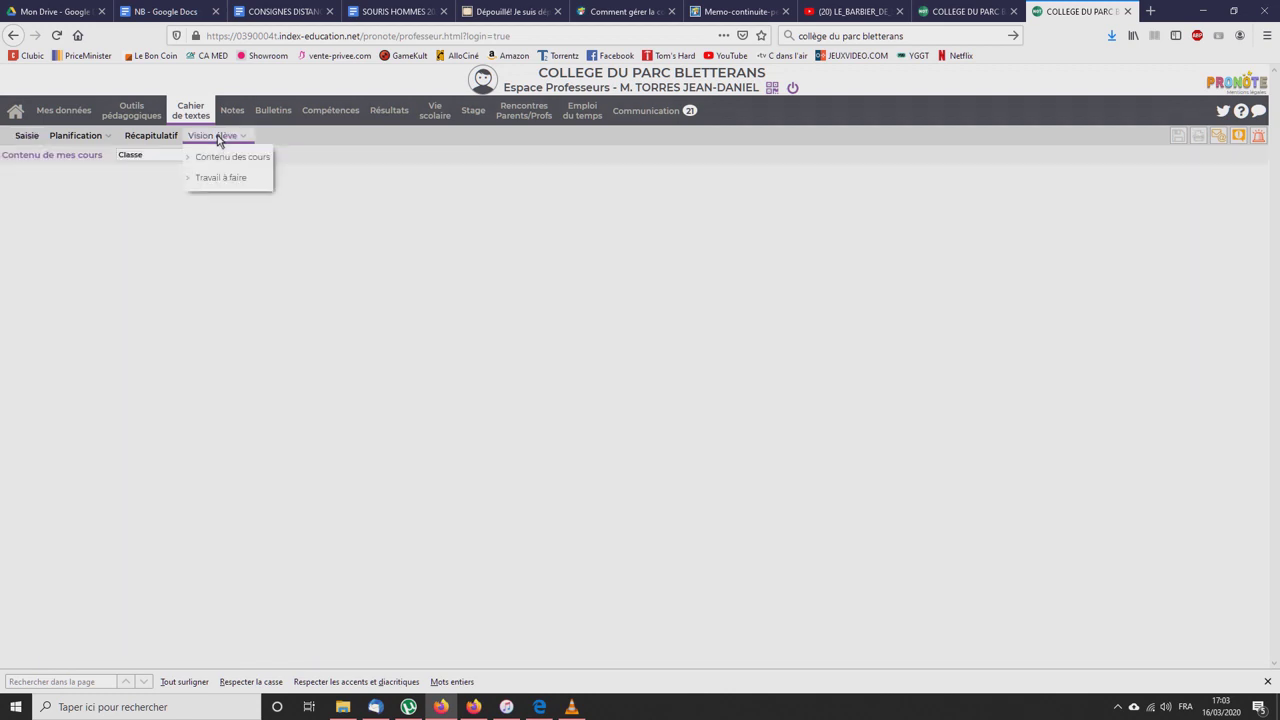
click(236, 178)
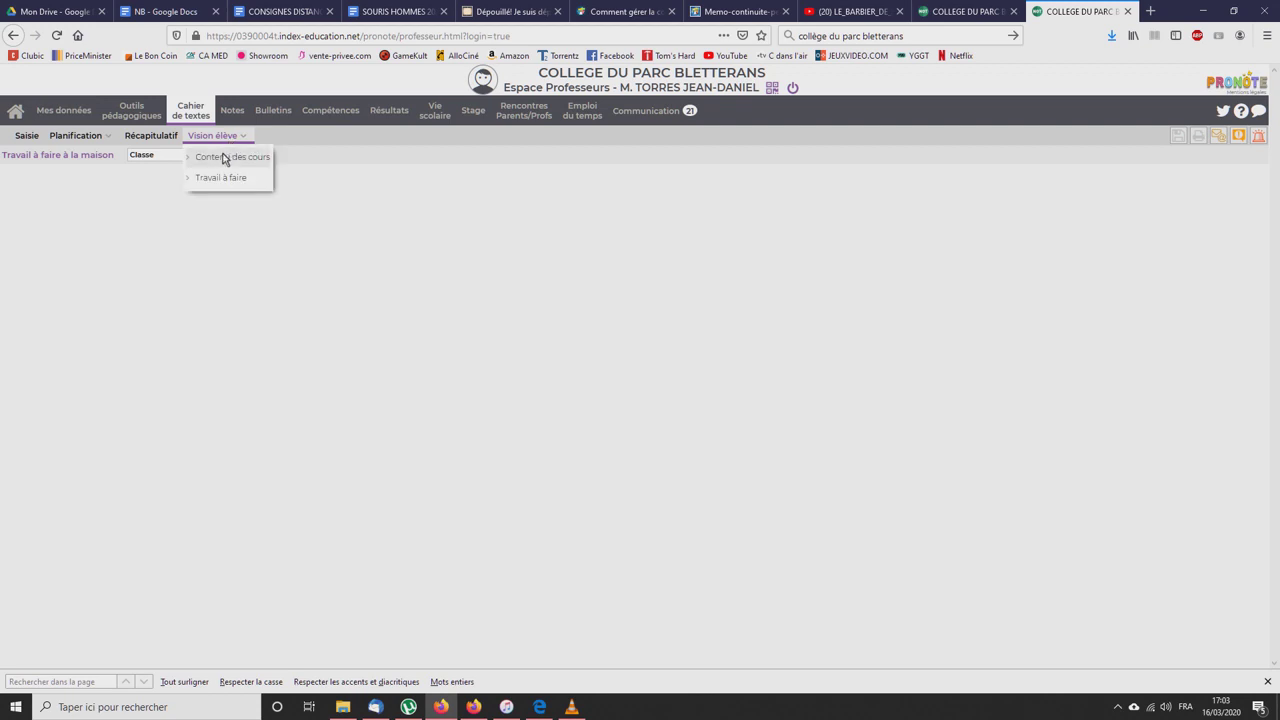
click(224, 157)
click(208, 156)
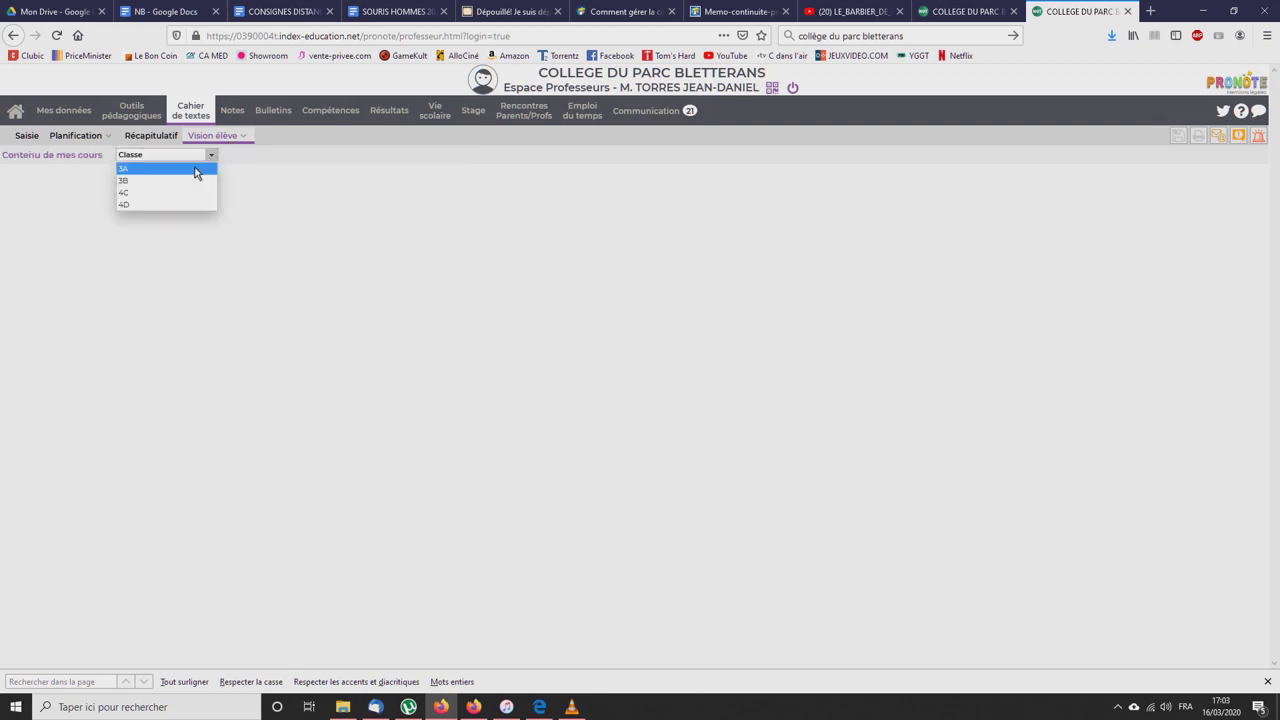
click(195, 169)
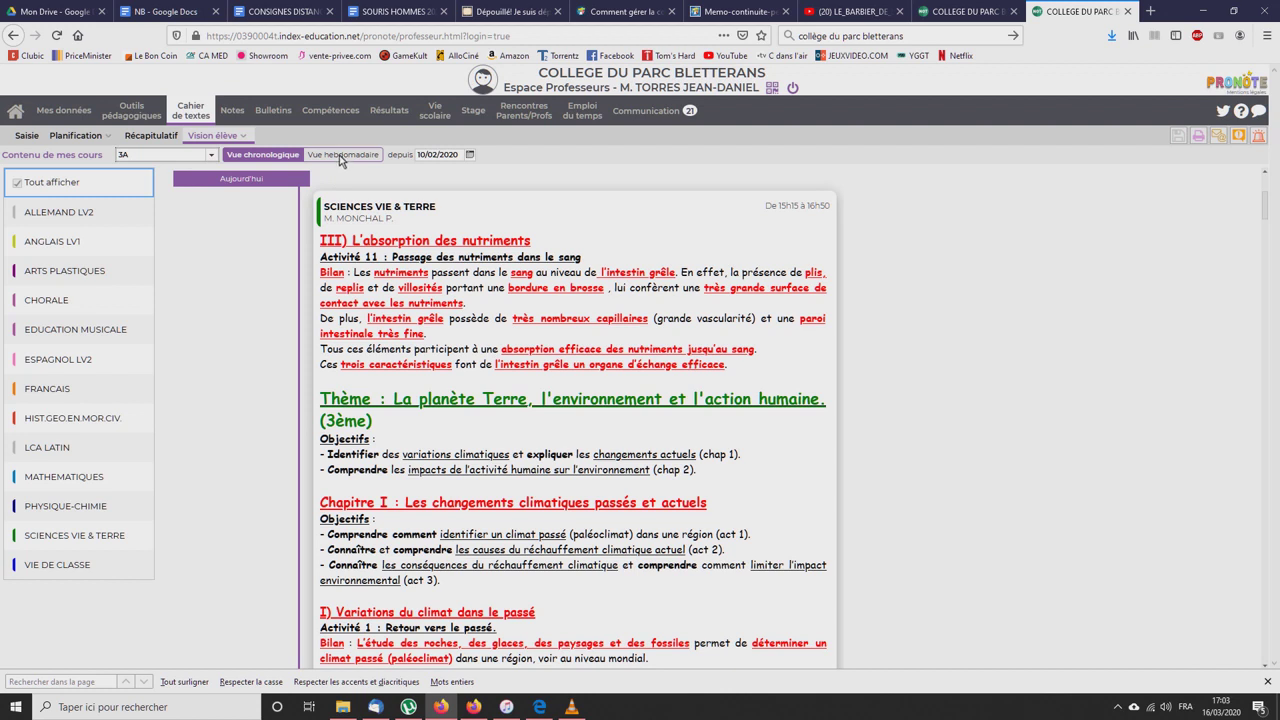
click(341, 155)
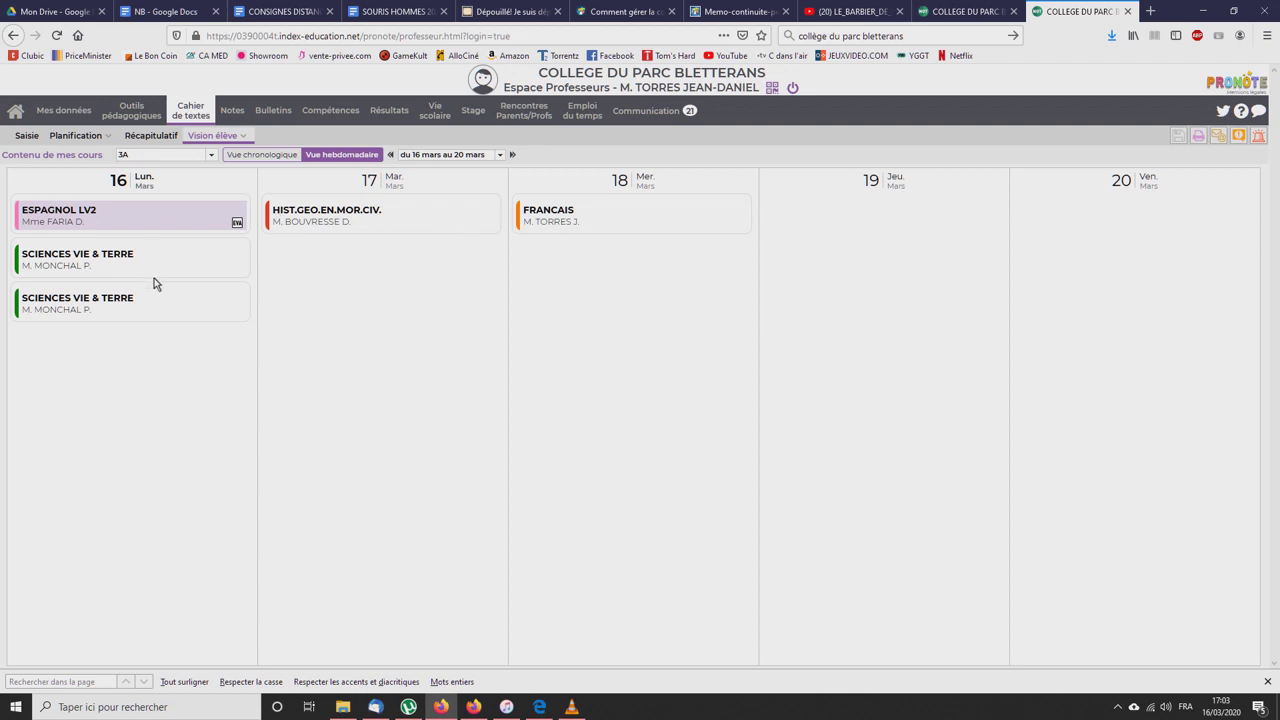
- View the 18 March French lesson's details and its homework as students see them, and return to the Cahier de textes entry page
click(605, 220)
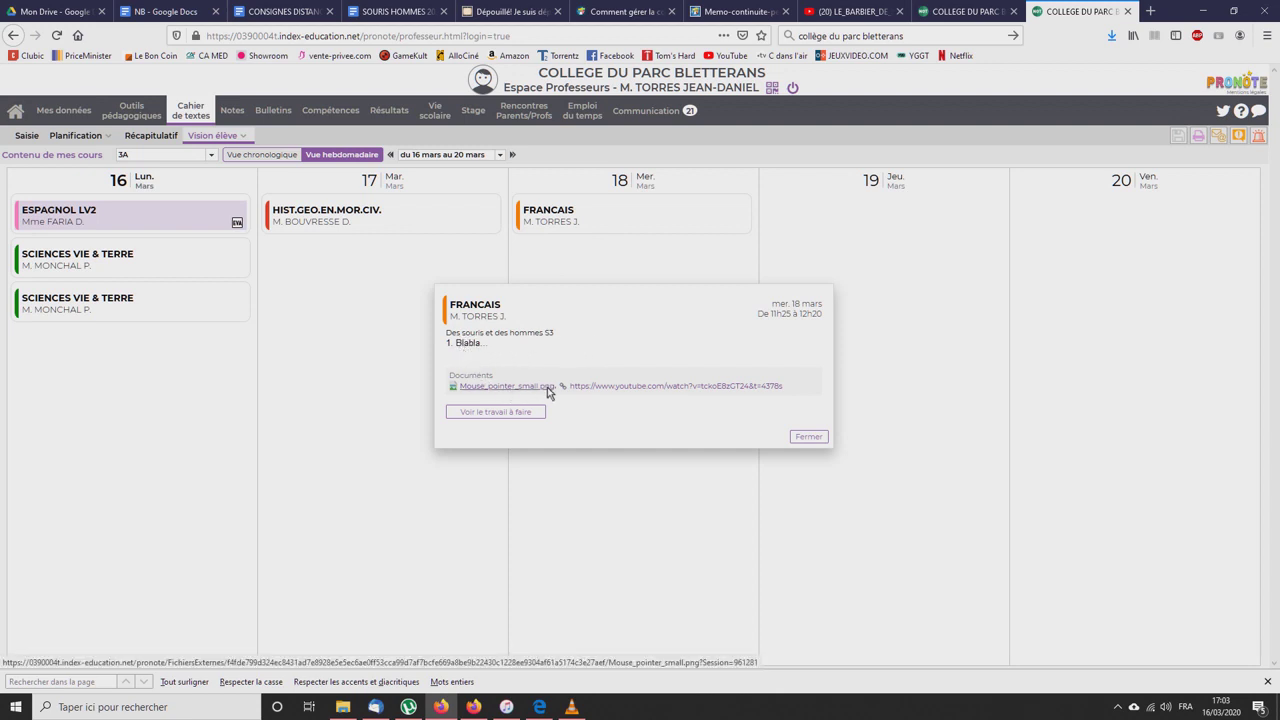
click(505, 411)
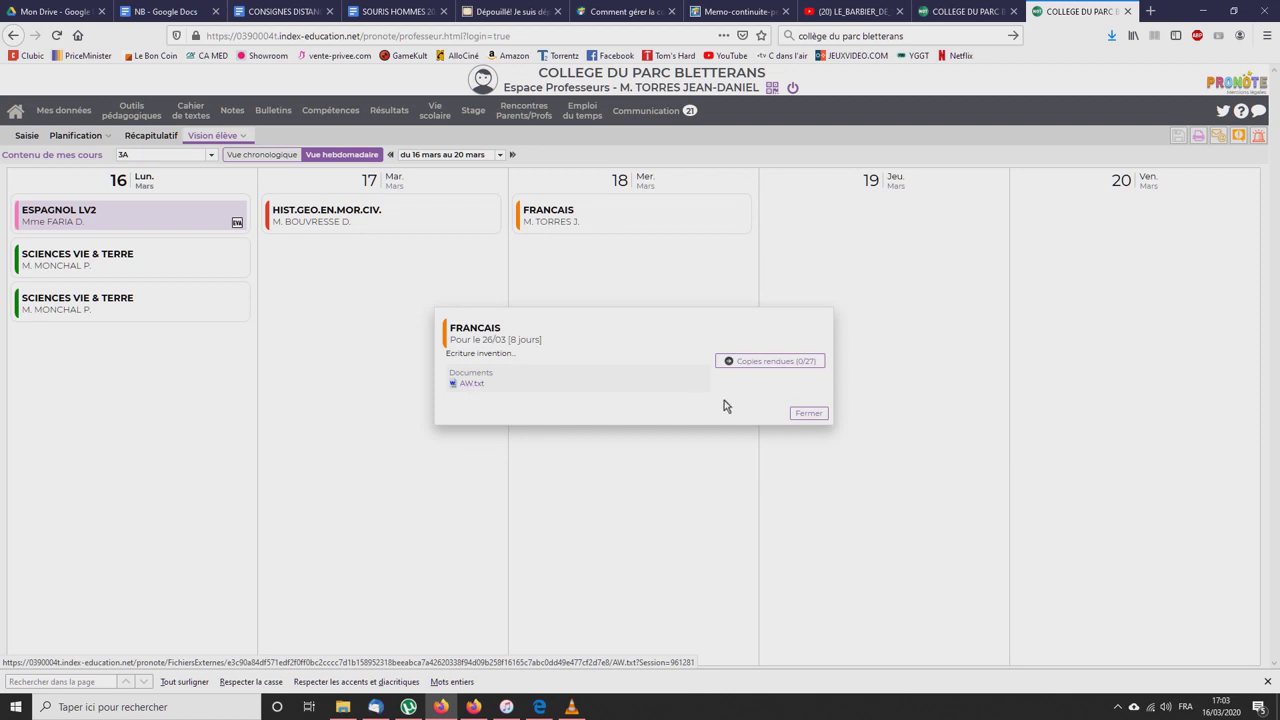
click(806, 416)
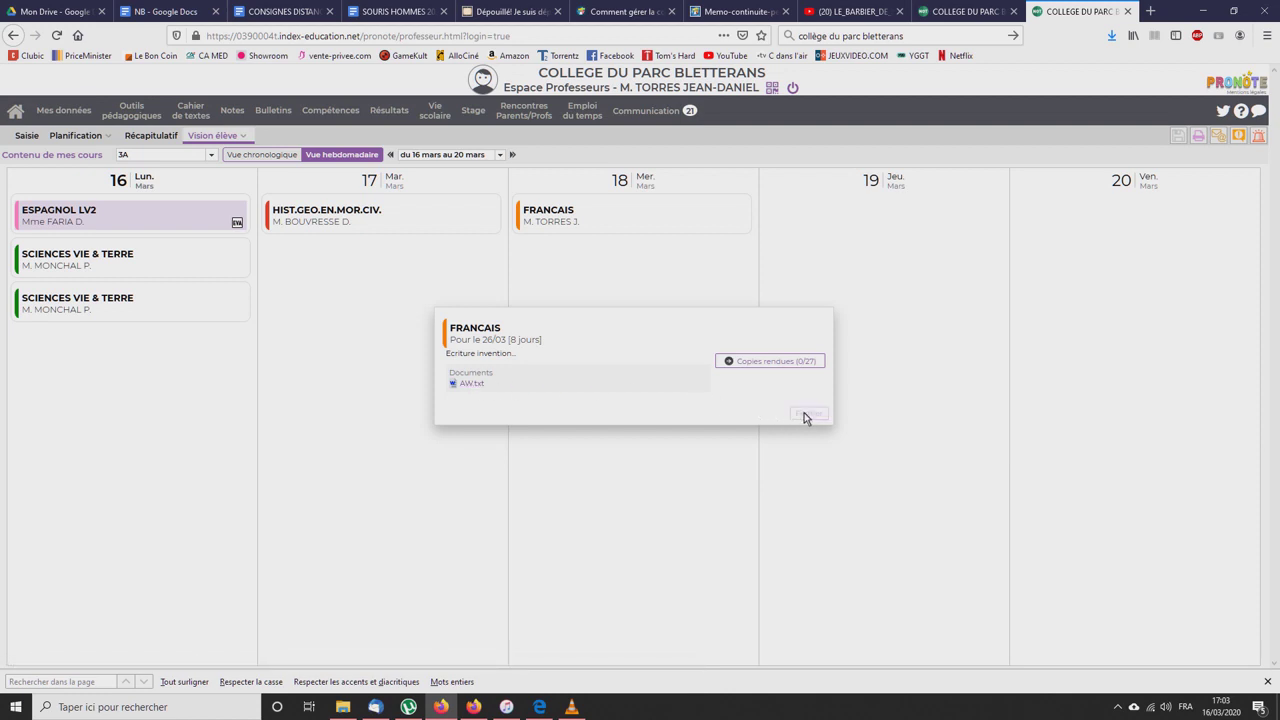
click(806, 414)
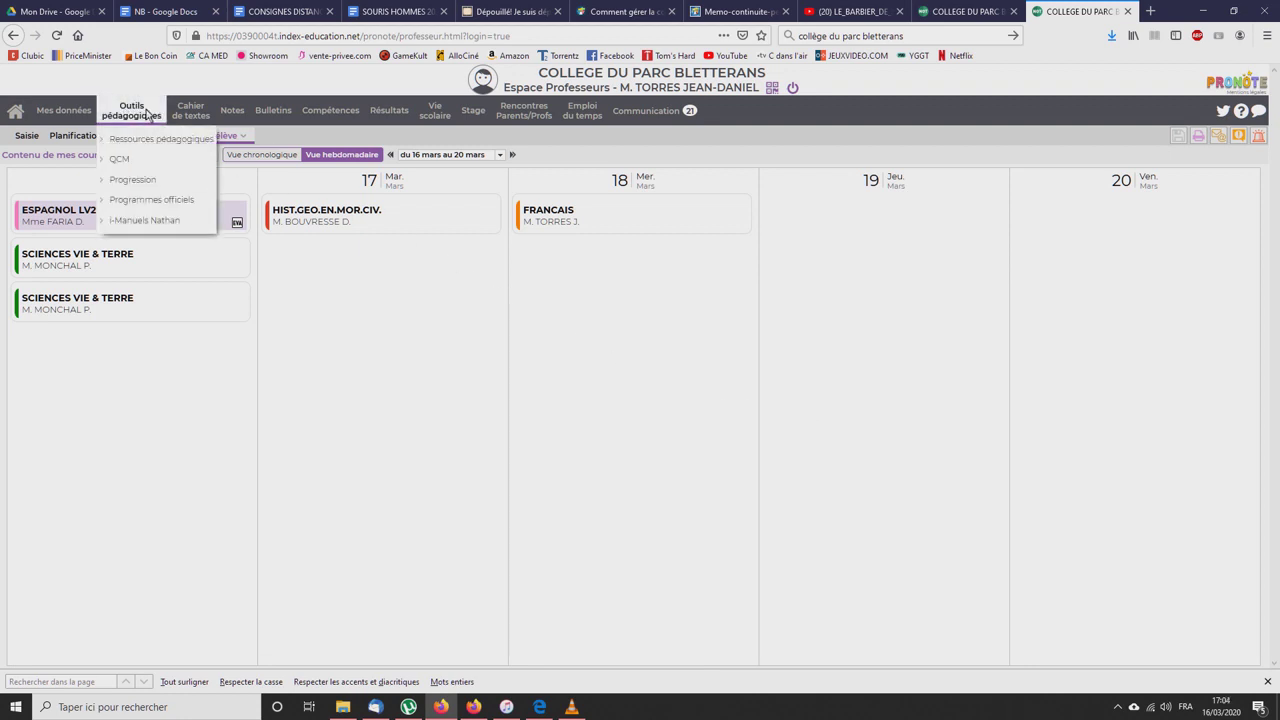
click(184, 114)
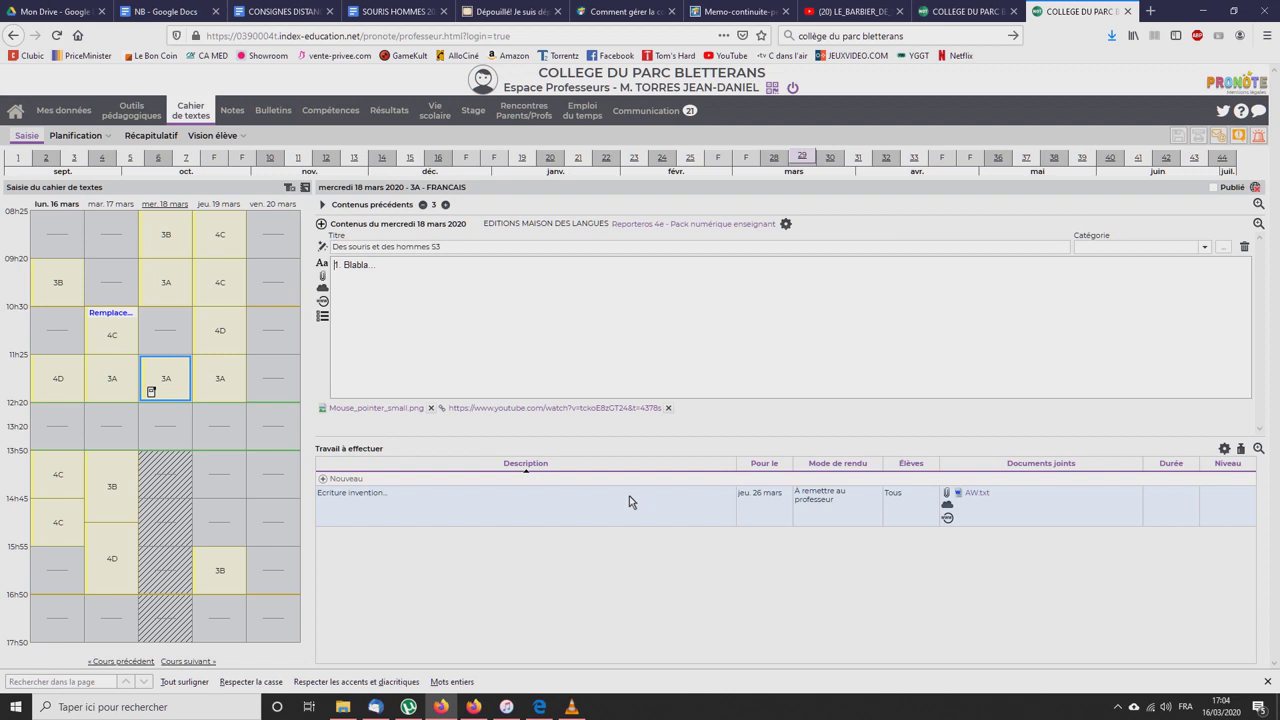
click(571, 706)
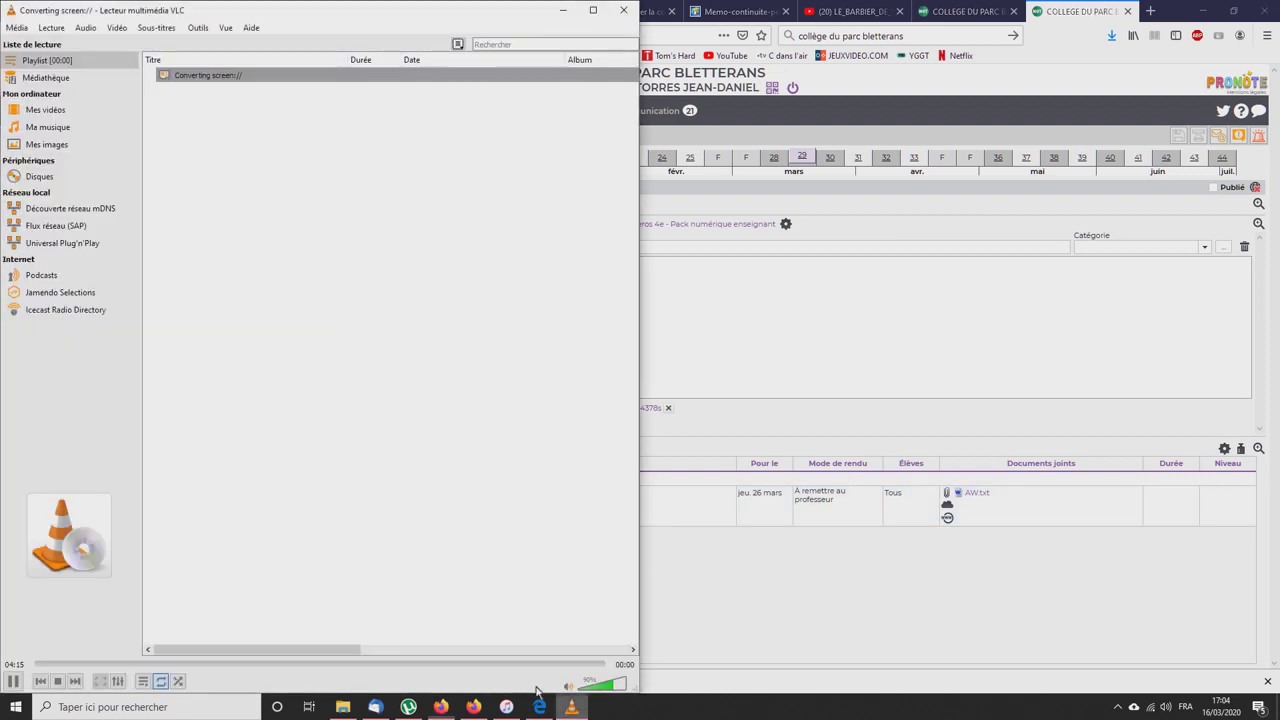